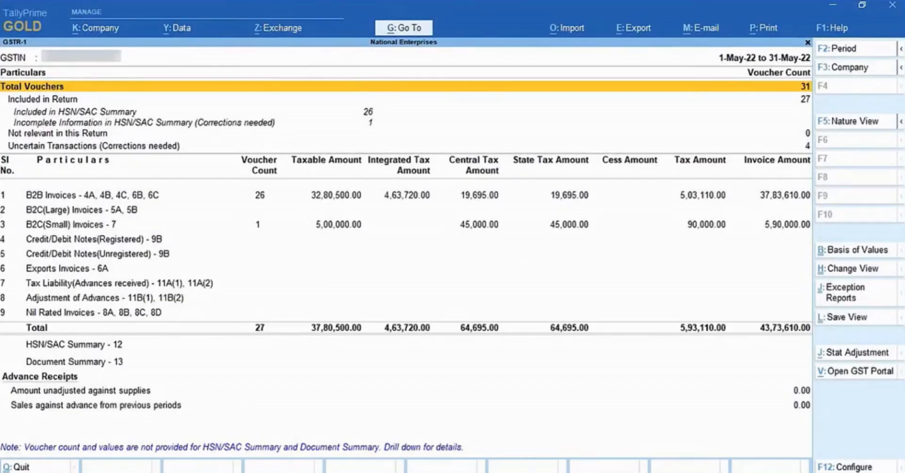
# - Resolve the voucher with incomplete HSN/SAC information by setting the HSN/SAC of 15mm Steel Rod to 7228
pyautogui.press('Down')
pyautogui.press('Down')
pyautogui.press('Down')
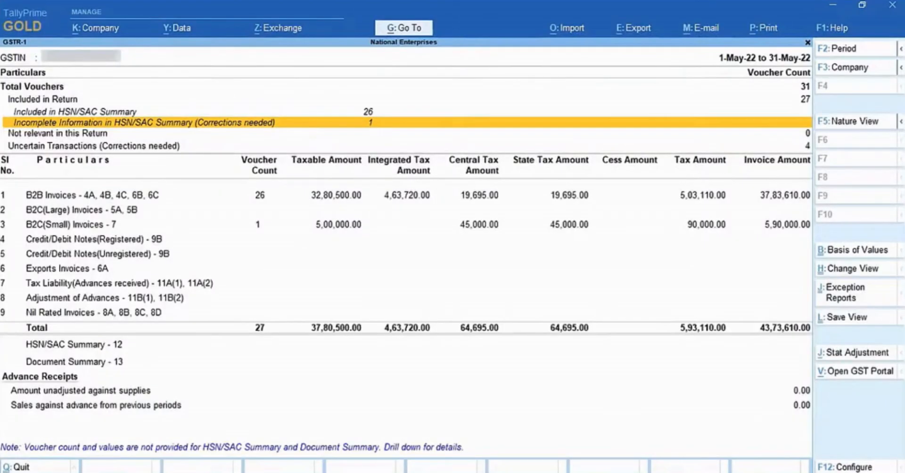
pyautogui.press('Return')
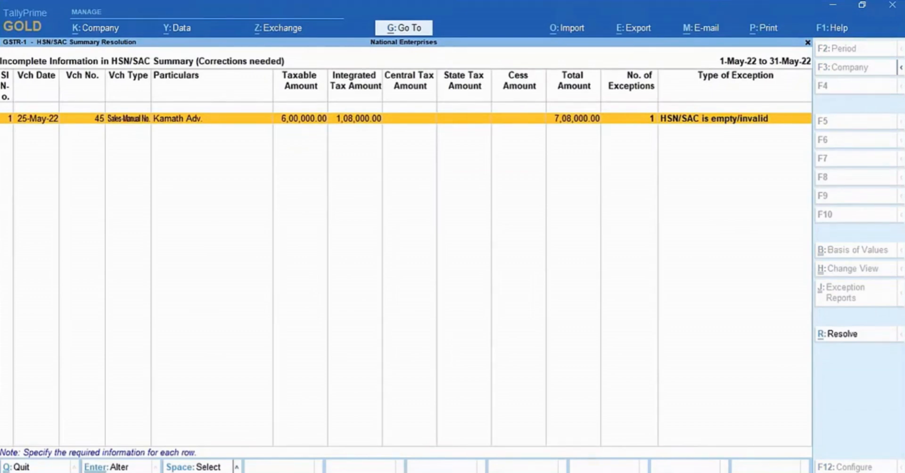
pyautogui.hotkey('ctrl', 'r')
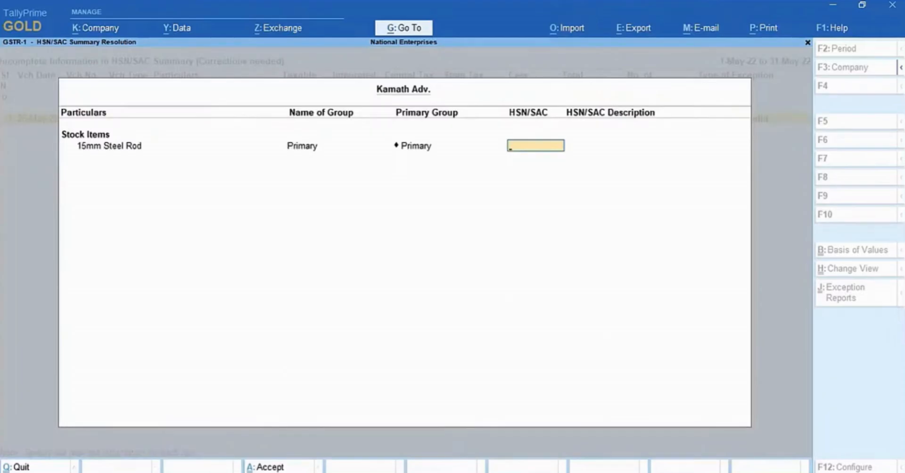
pyautogui.write('7228')
pyautogui.press('Return')
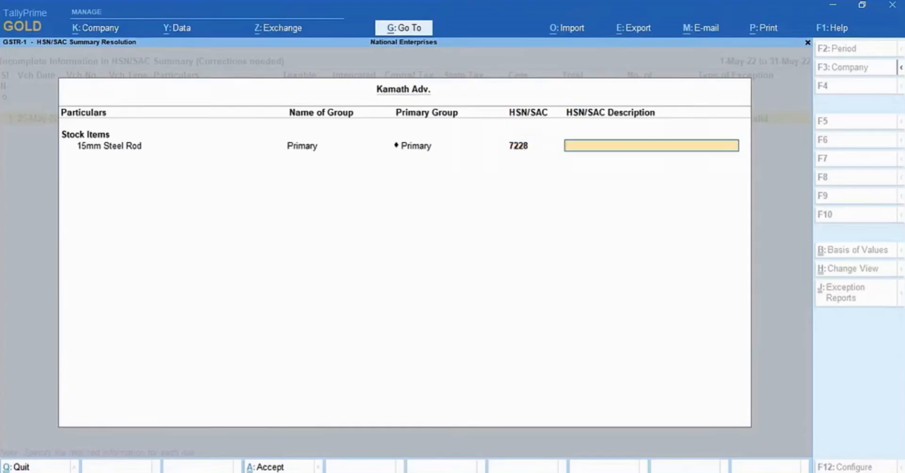
pyautogui.press('Return')
pyautogui.press('Return')
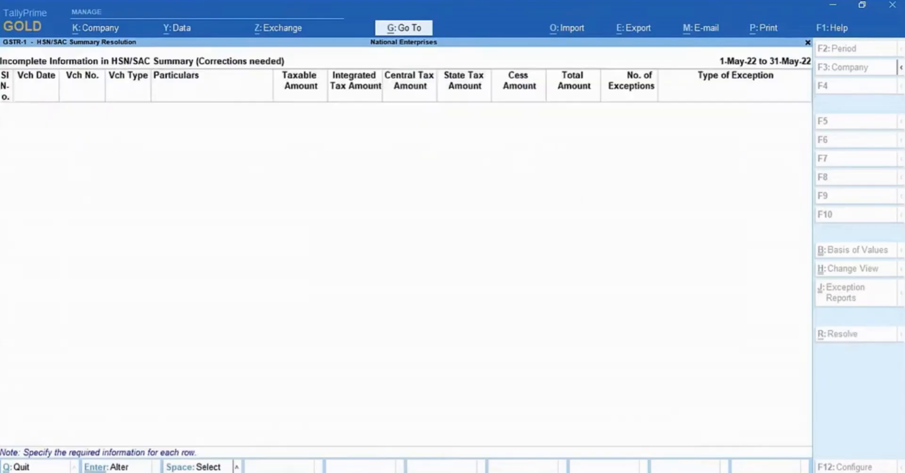
pyautogui.press('Escape')
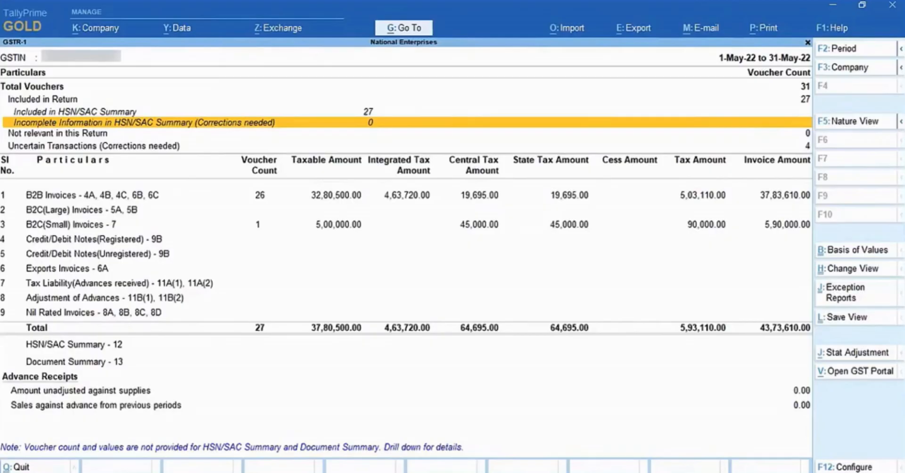
# - Open the uncertain transaction whose nature, taxable value or tax rate was modified and start resolving its 13MM Steel entry
pyautogui.press('Down')
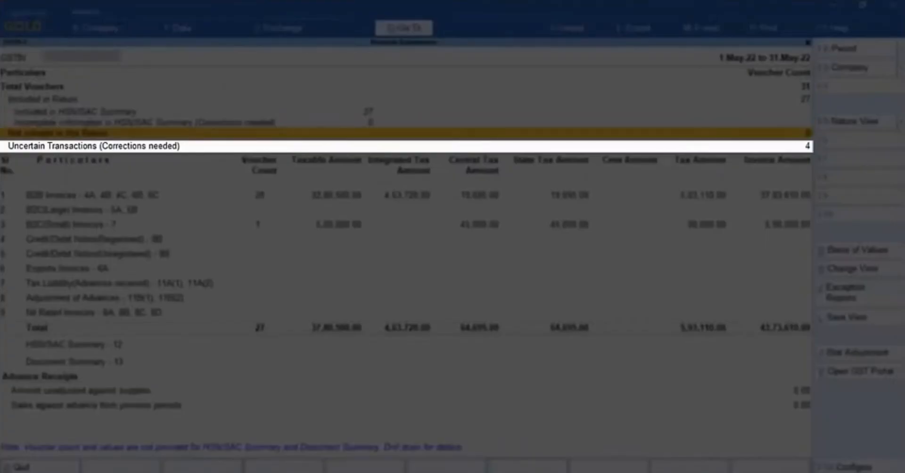
pyautogui.press('Down')
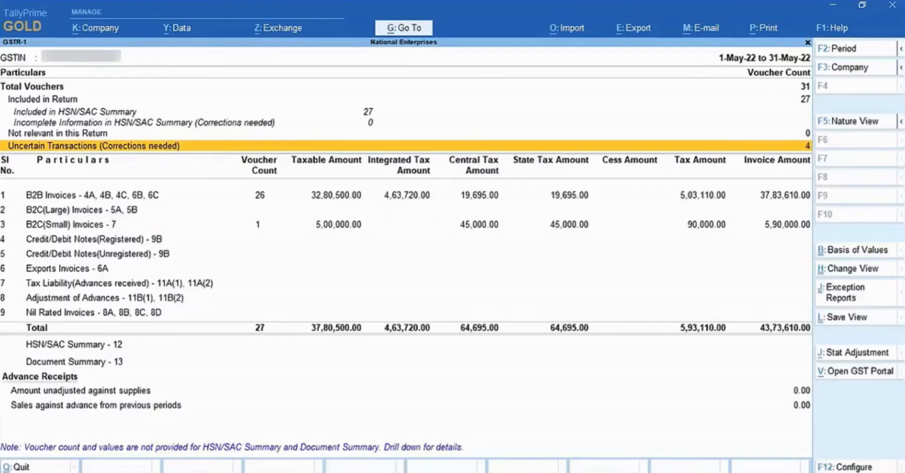
pyautogui.press('Return')
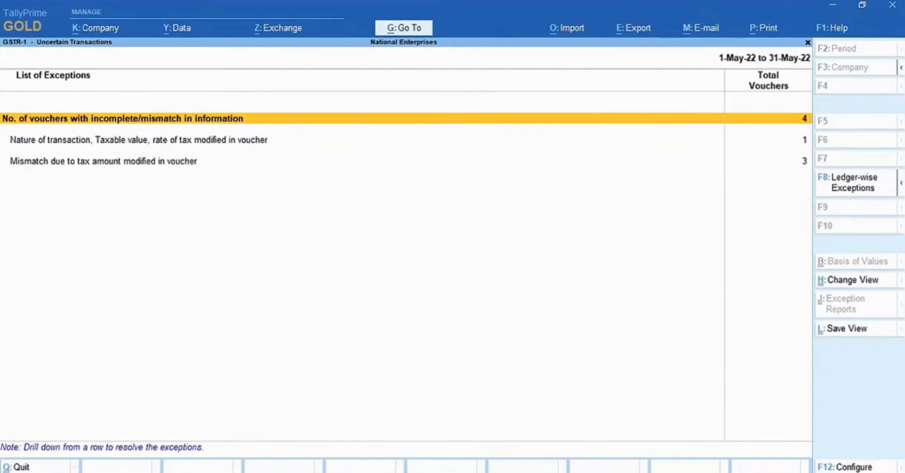
pyautogui.press('Down')
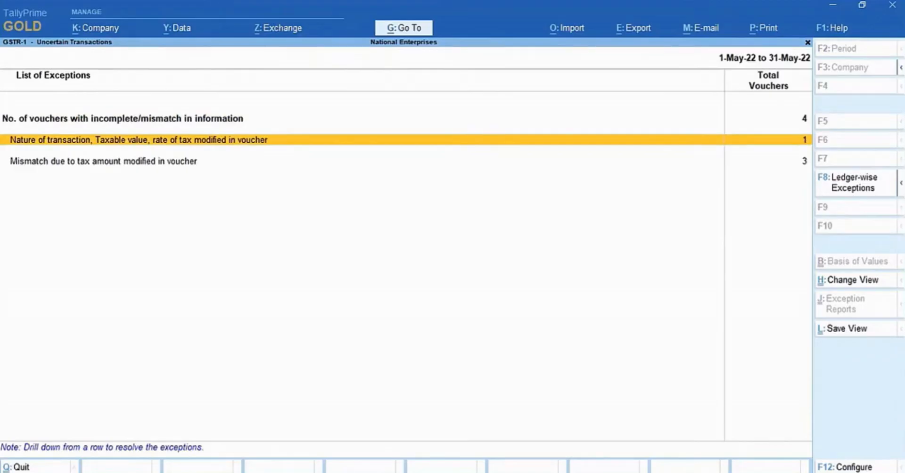
pyautogui.press('Return')
pyautogui.hotkey('alt', 'r')
pyautogui.press('Return')
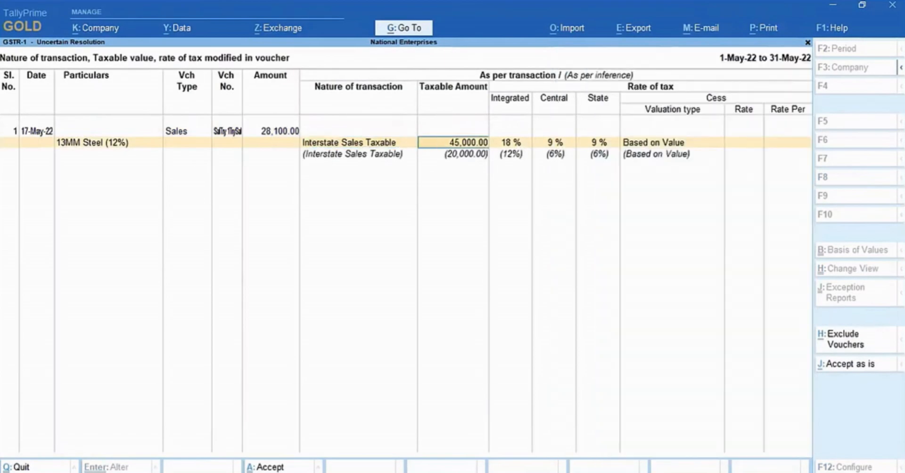
# - Set the 13MM Steel (12%) taxable amount to 20,000 with 12% integrated, 6% central and 6% state tax, and save it
pyautogui.write('20,0')
pyautogui.write('00')
pyautogui.press('Return')
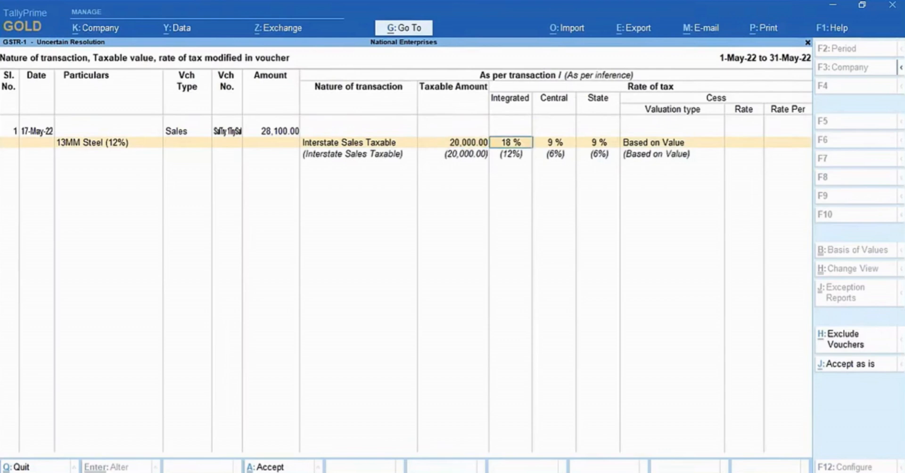
pyautogui.write('12')
pyautogui.press('Return')
pyautogui.write('6')
pyautogui.press('Return')
pyautogui.write('6')
pyautogui.press('Return')
pyautogui.press('Return')
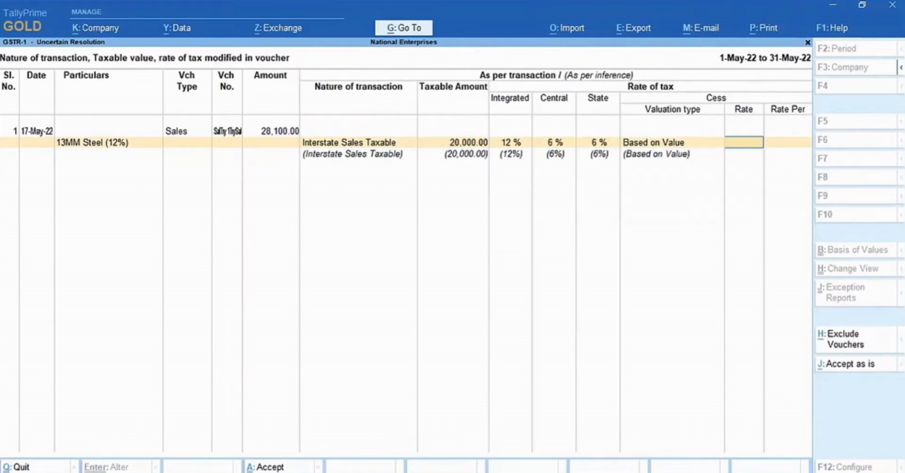
pyautogui.press('Return')
pyautogui.press('Return')
# - Accept as is all three vouchers listed under the mismatch due to tax amount modified in voucher
pyautogui.press('Escape')
pyautogui.press('Down')
pyautogui.press('Return')
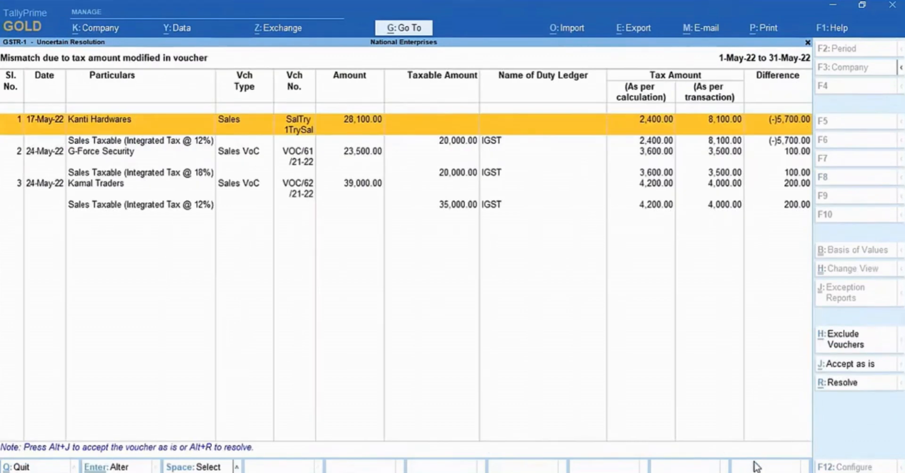
pyautogui.hotkey('alt', 'j')
pyautogui.hotkey('alt', 'j')
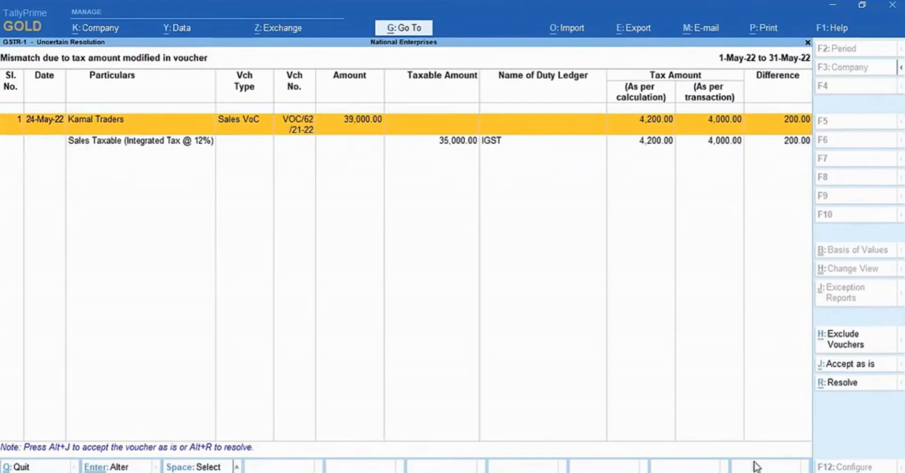
pyautogui.hotkey('alt', 'j')
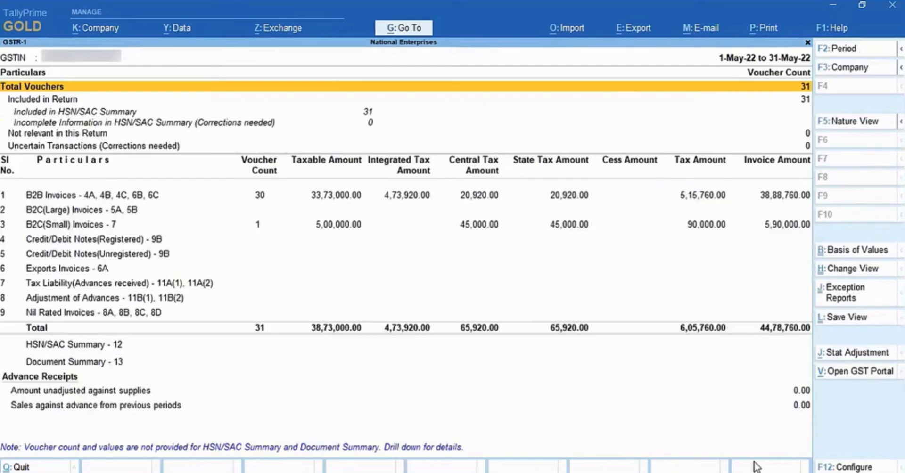
pyautogui.press('Down')
pyautogui.press('Down')
pyautogui.press('Down')
pyautogui.press('Down')
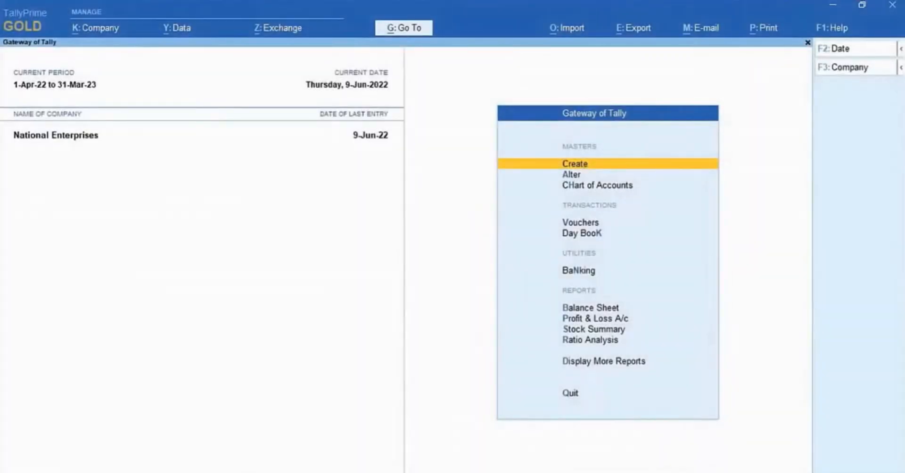
# - Open the GST Rate Setup report from the Gateway of Tally
pyautogui.hotkey('alt', 'g')
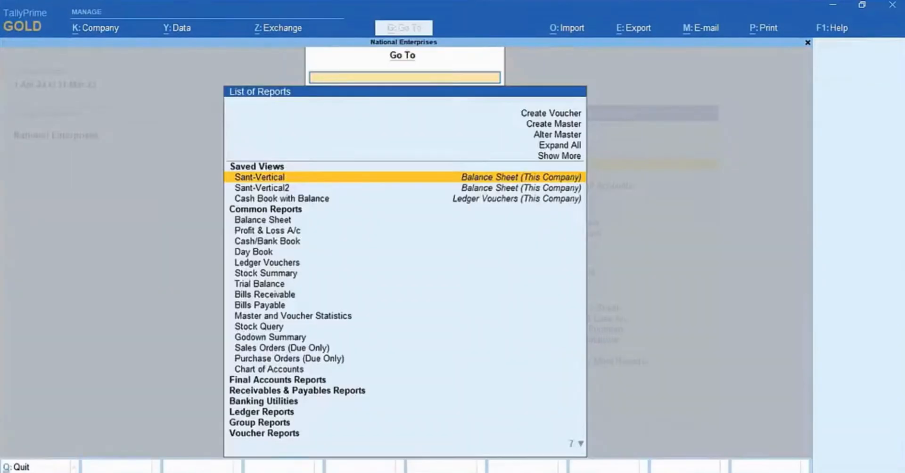
pyautogui.write('GST Rate')
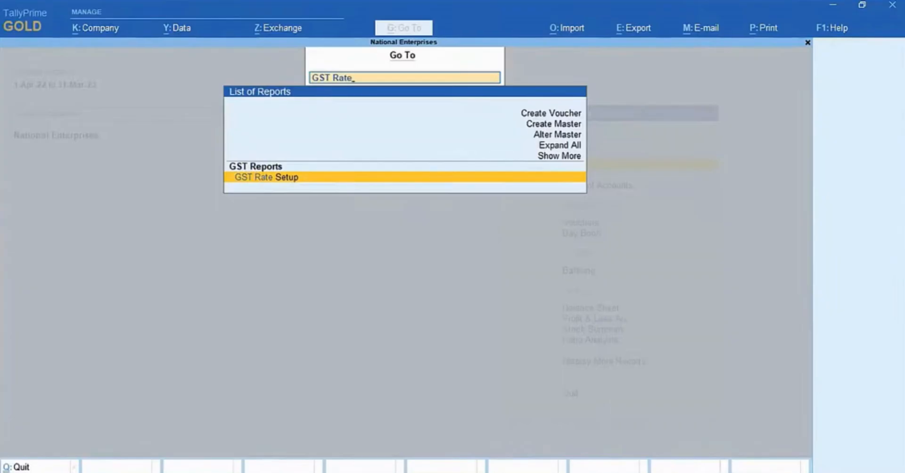
pyautogui.press('Return')
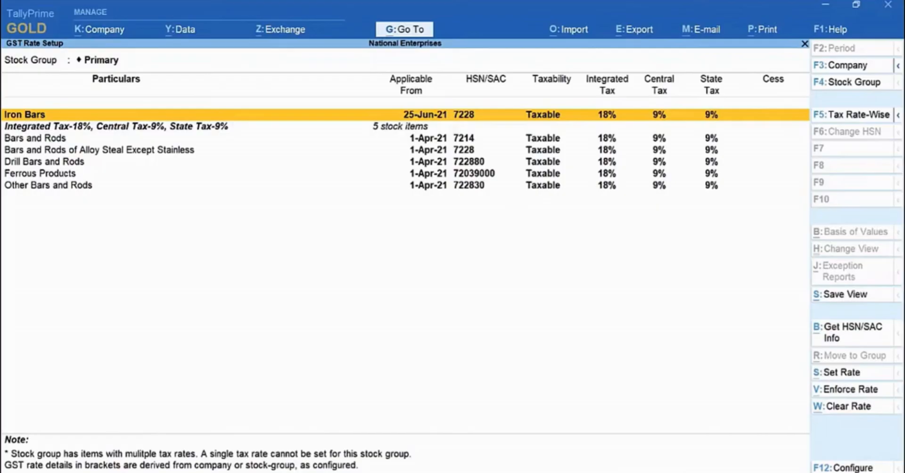
# - Request online HSN/SAC information for the Drill Bars and Rods and Ferrous Products stock items
pyautogui.press('Down')
pyautogui.press('Down')
pyautogui.press('Down')
pyautogui.press('Down')
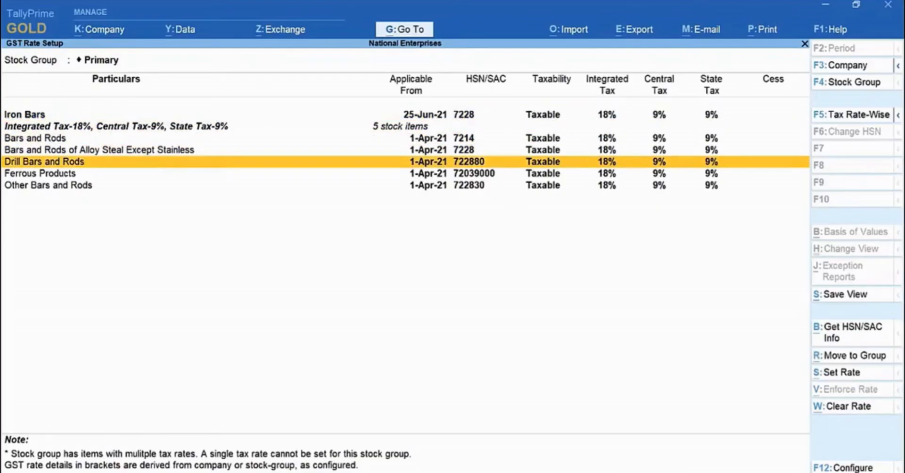
pyautogui.press('space')
pyautogui.press('Down')
pyautogui.press('space')
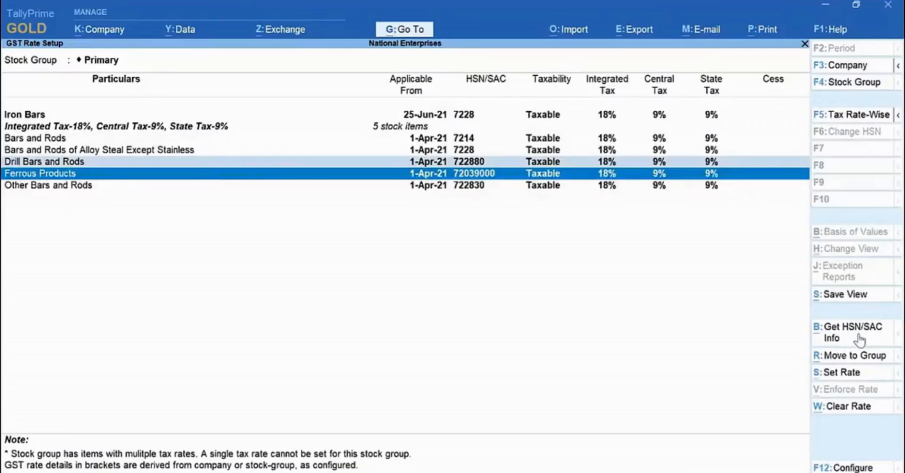
pyautogui.click(861, 338)
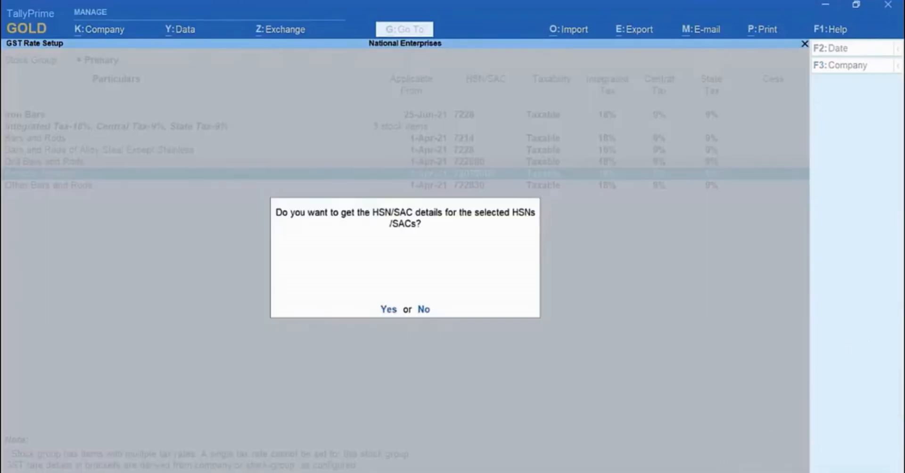
pyautogui.press('y')
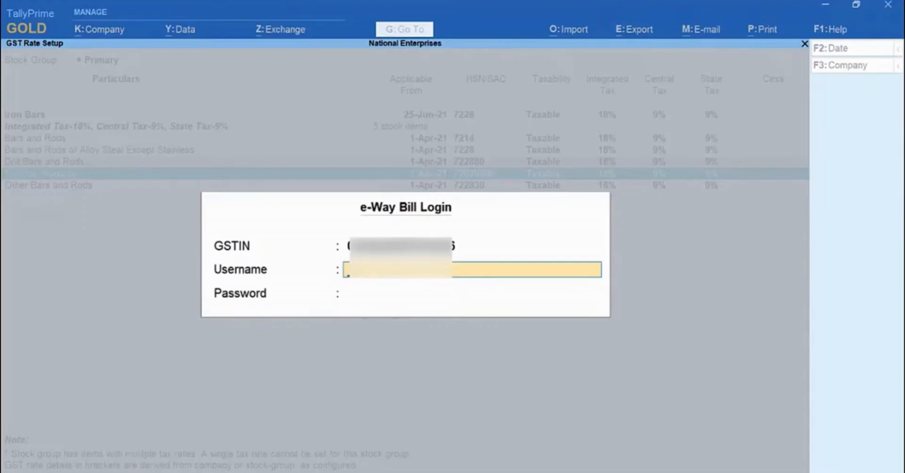
# - Log in to e-Way Bill with the account username and password, and check the fetched HSN/SAC descriptions
pyautogui.write('<blurred>')
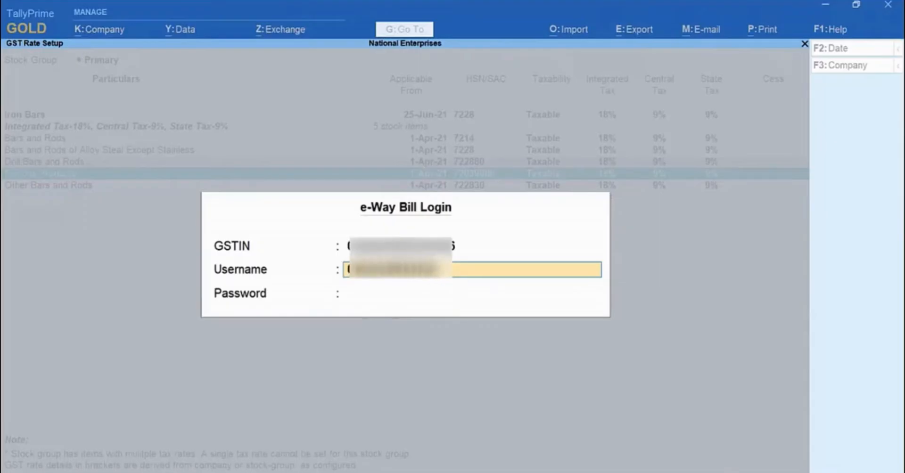
pyautogui.press('Return')
pyautogui.write('*********')
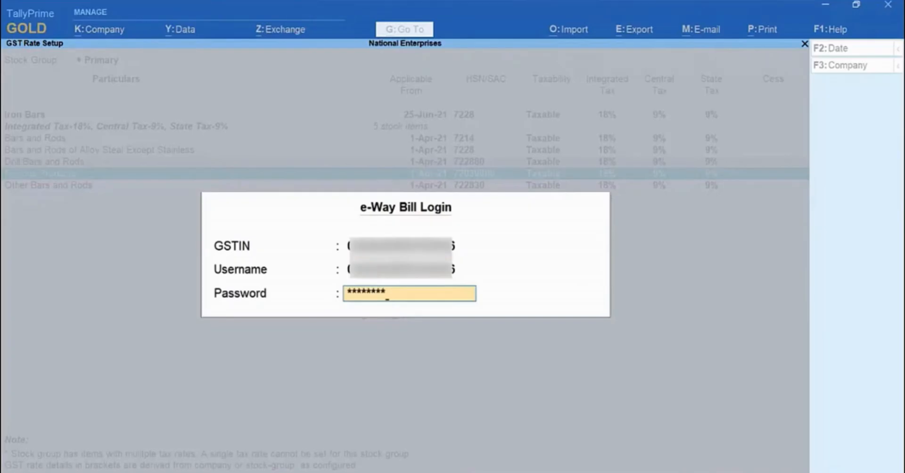
pyautogui.press('Return')
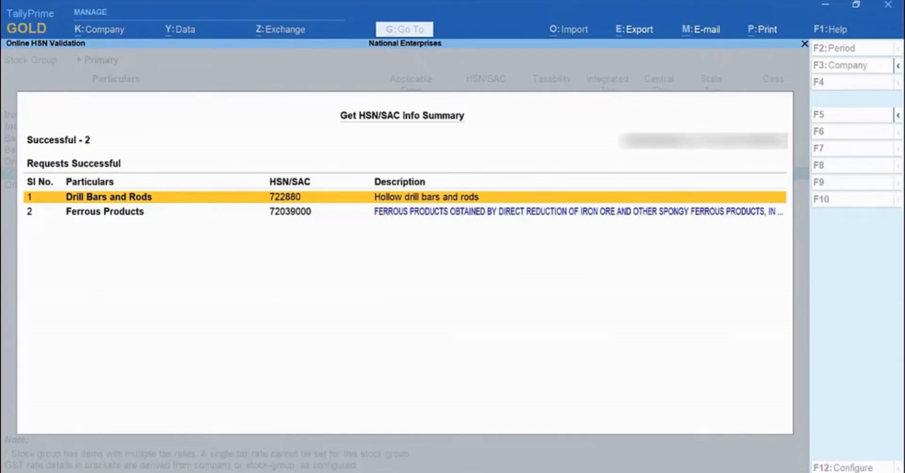
pyautogui.press('Down')
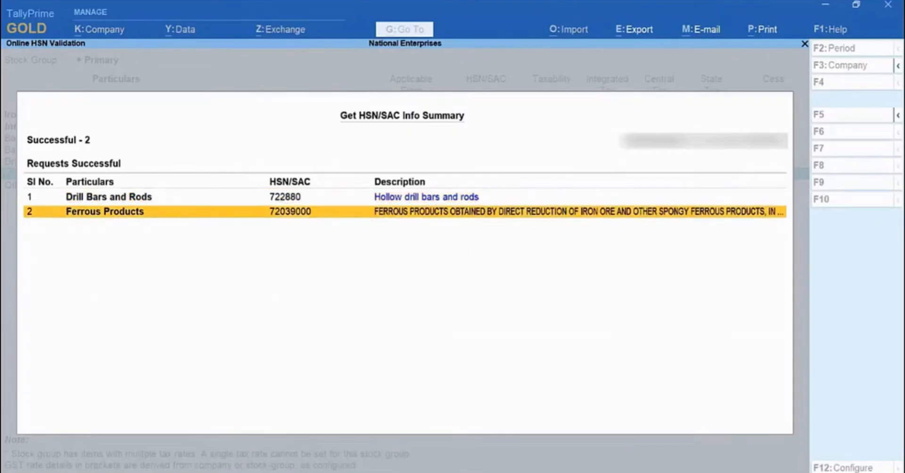
pyautogui.press('Escape')
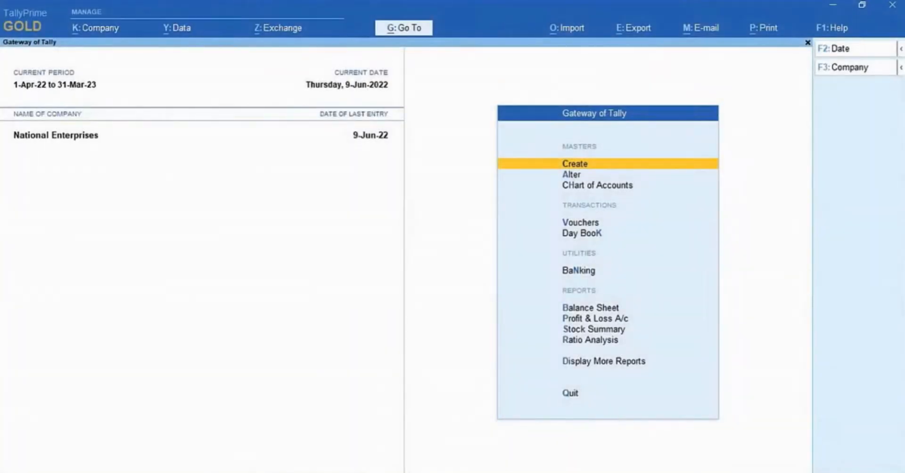
# - Open the Update Party GSTIN report from the Gateway of Tally
pyautogui.hotkey('alt', 'g')
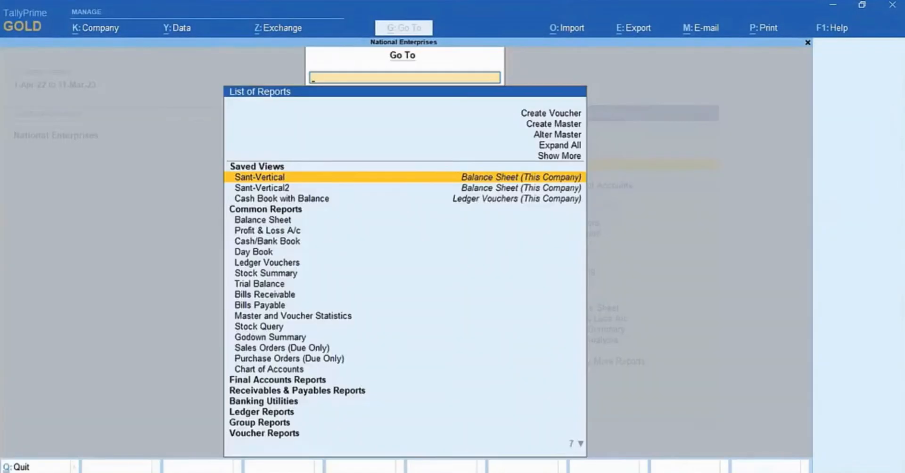
pyautogui.write('Update')
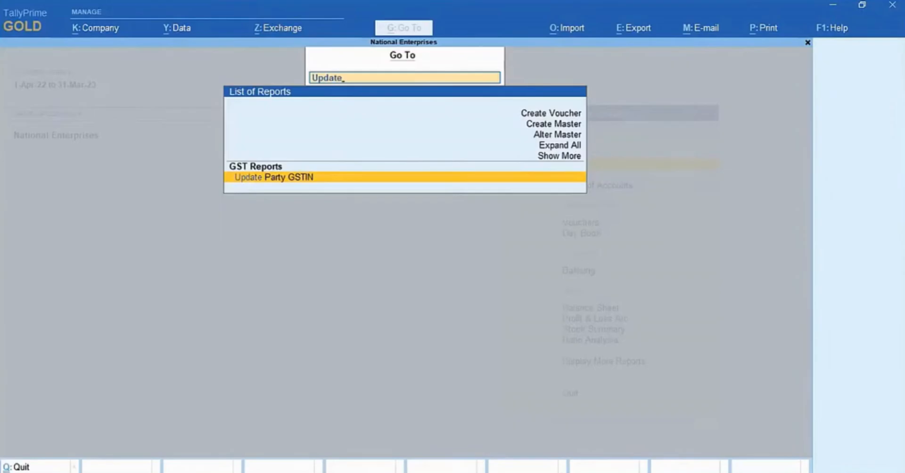
pyautogui.press('Return')
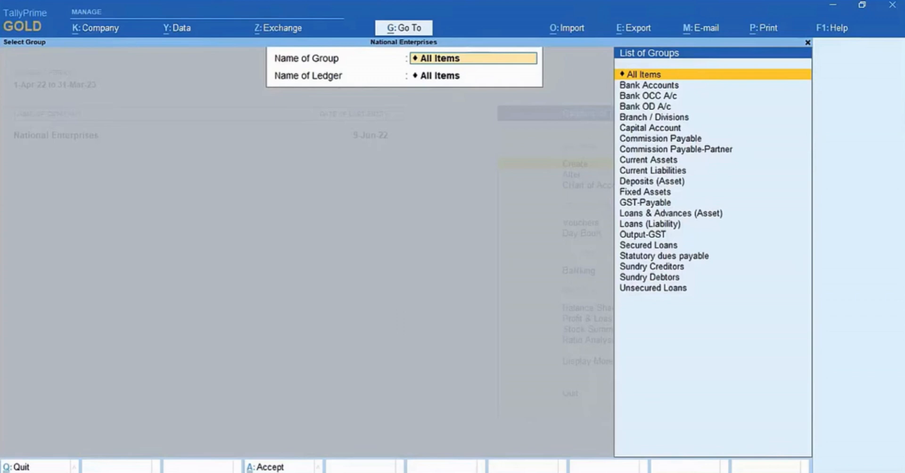
# - Display the Update Party GSTIN/UIN list for all ledgers in the Sundry Creditors group
pyautogui.press('Down')
pyautogui.press('Down')
pyautogui.press('Down')
pyautogui.press('Down')
pyautogui.press('Down')
pyautogui.press('Down')
pyautogui.press('Down')
pyautogui.press('Down')
pyautogui.press('Down')
pyautogui.press('Down')
pyautogui.press('Down')
pyautogui.press('Down')
pyautogui.press('Down')
pyautogui.press('Down')
pyautogui.press('Down')
pyautogui.press('Down')
pyautogui.press('Down')
pyautogui.press('Down')
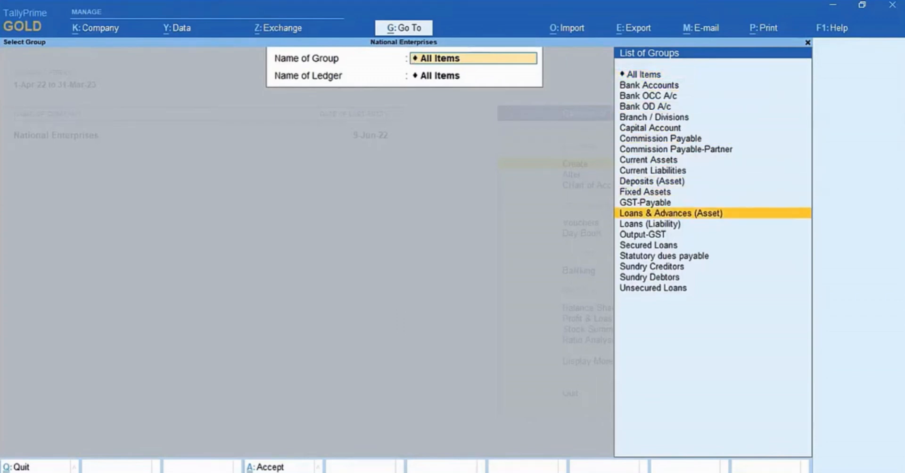
pyautogui.press('Return')
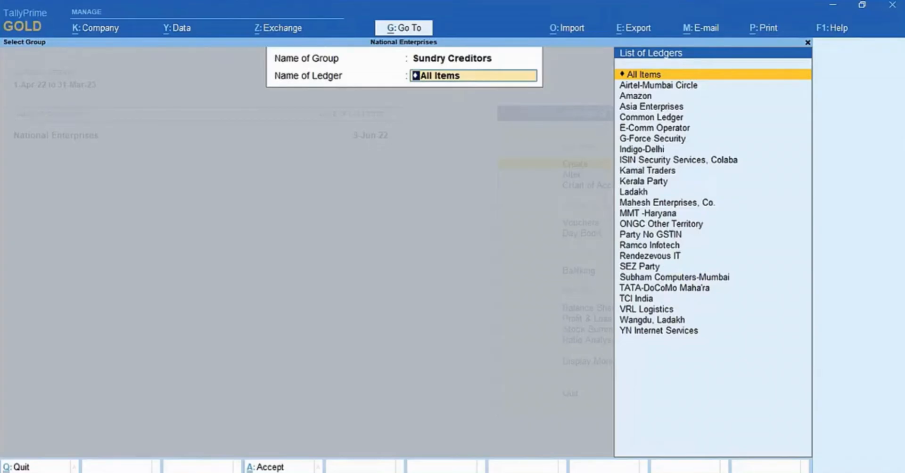
pyautogui.press('Return')
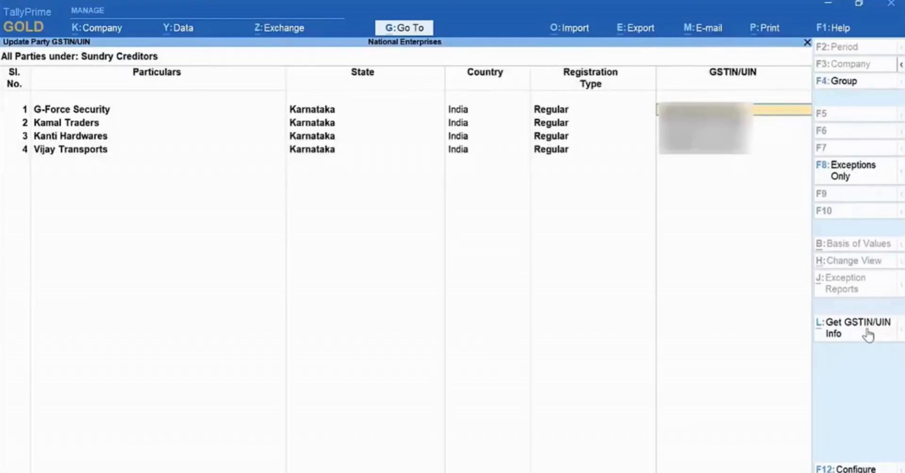
# - Get online GSTIN/UIN information for all parties in the Sundry Creditors list
pyautogui.click(868, 335)
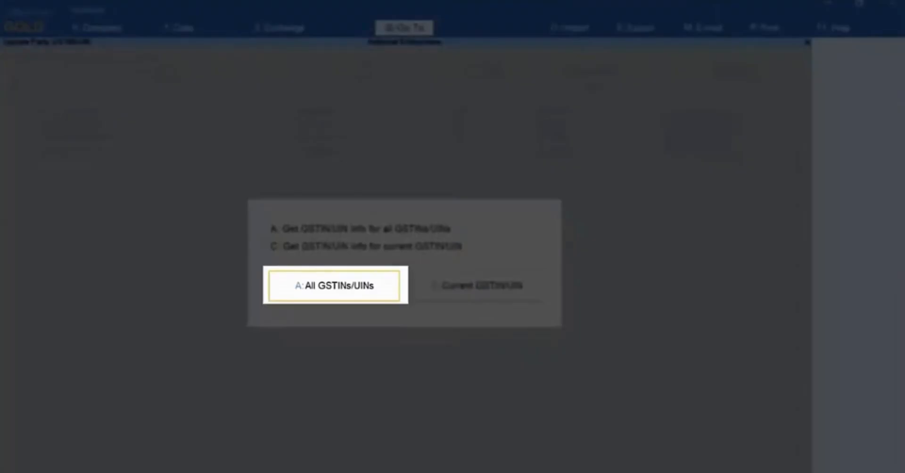
pyautogui.press('a')
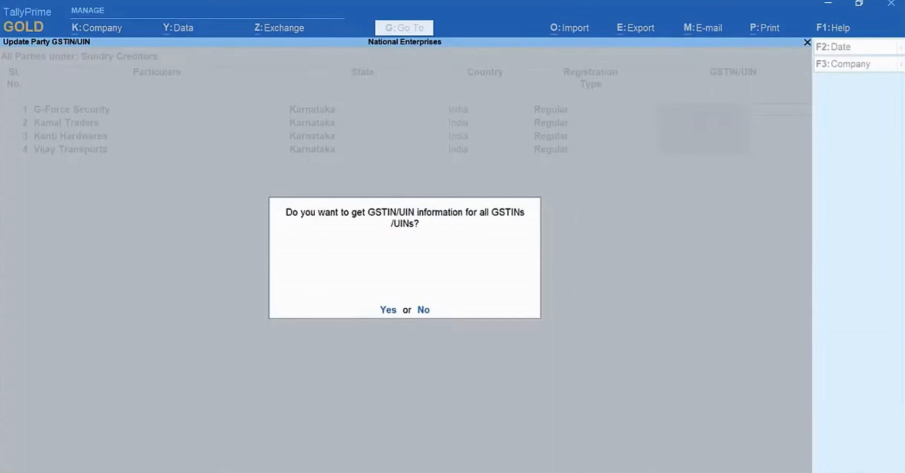
pyautogui.press('y')
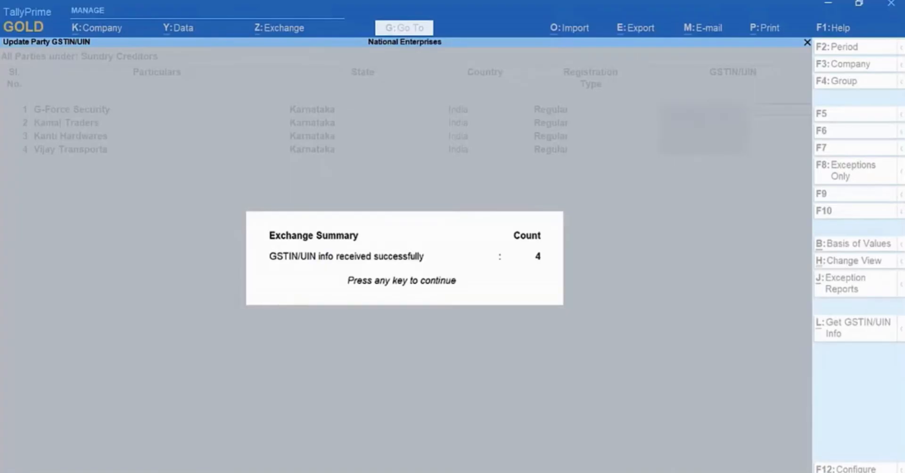
pyautogui.press('Return')
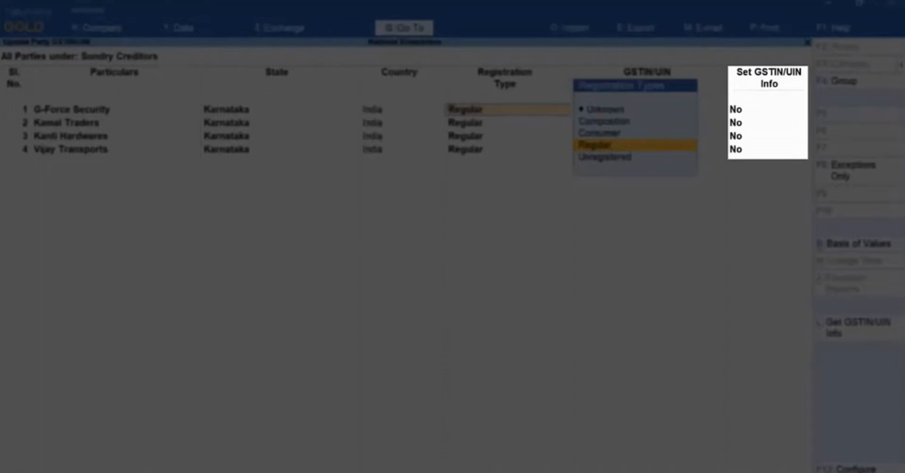
# - Set the Set GSTIN/UIN Info option to Yes for G-Force Security
pyautogui.press('Return')
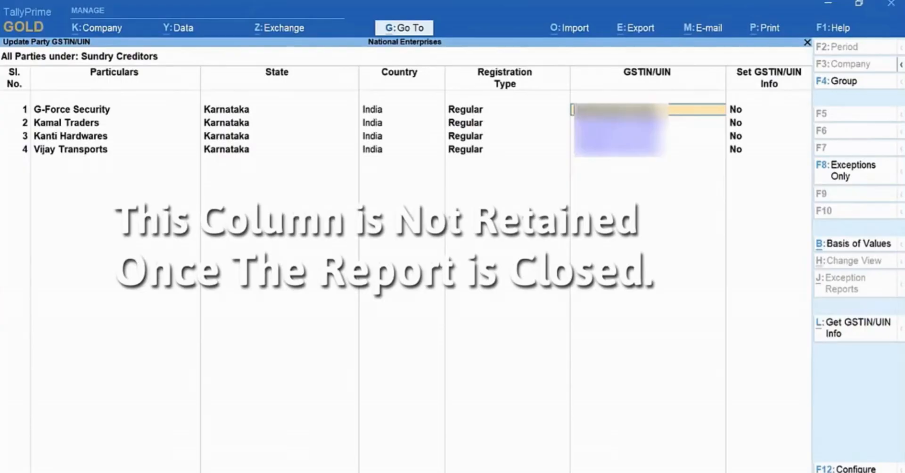
pyautogui.press('Return')
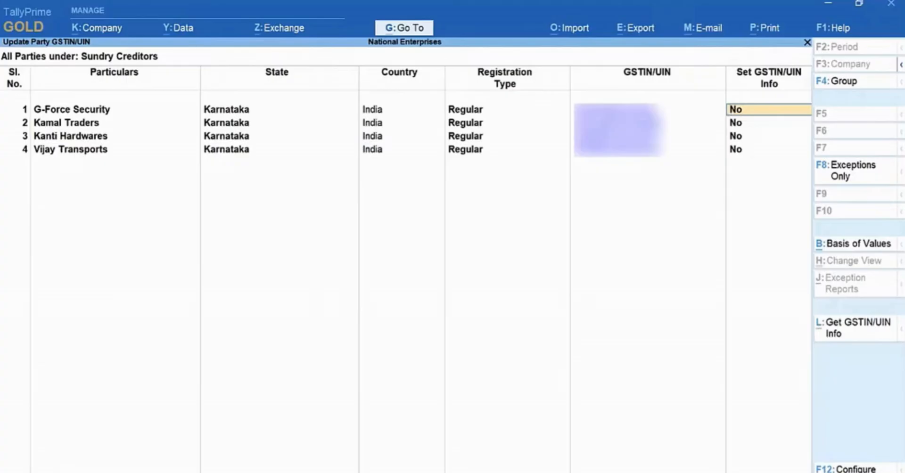
pyautogui.write('Ye')
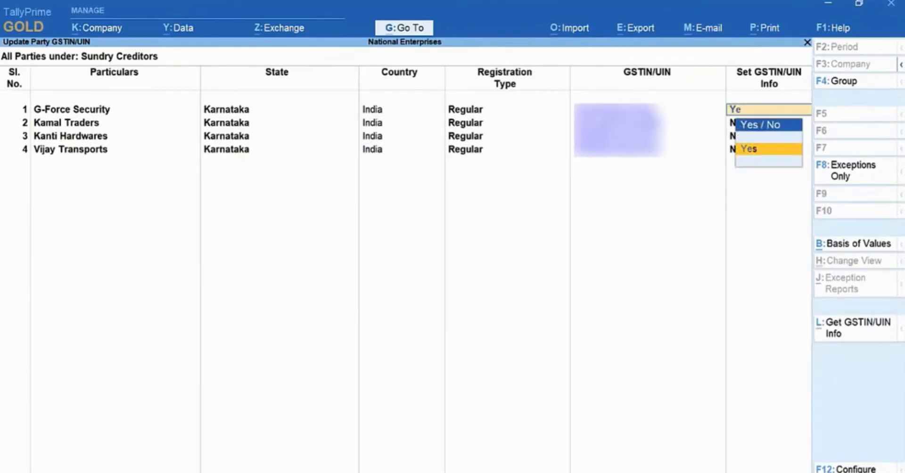
pyautogui.press('Return')
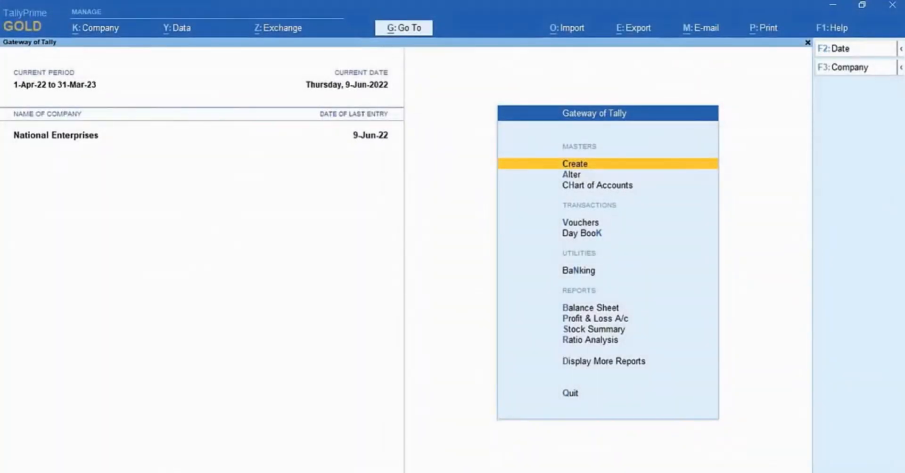
# - Open the GSTR-1 report from the Gateway of Tally
pyautogui.hotkey('alt', 'g')
pyautogui.write('Gst')
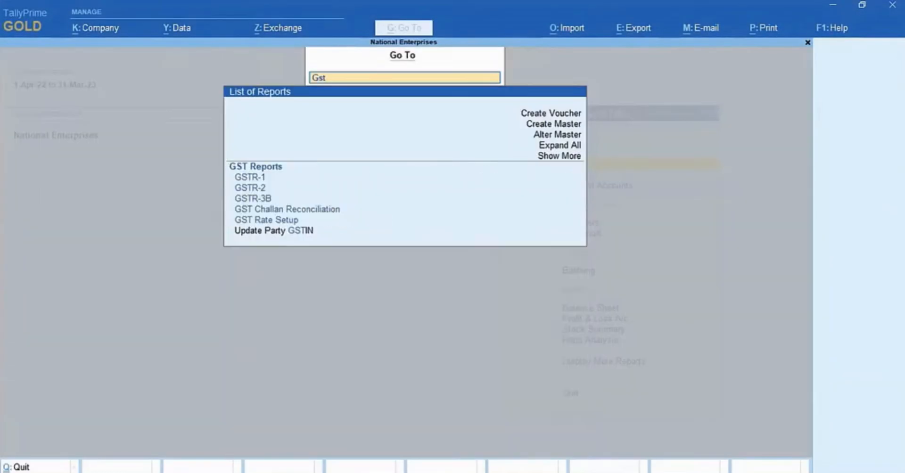
pyautogui.write('r')
pyautogui.press('Down')
pyautogui.press('Down')
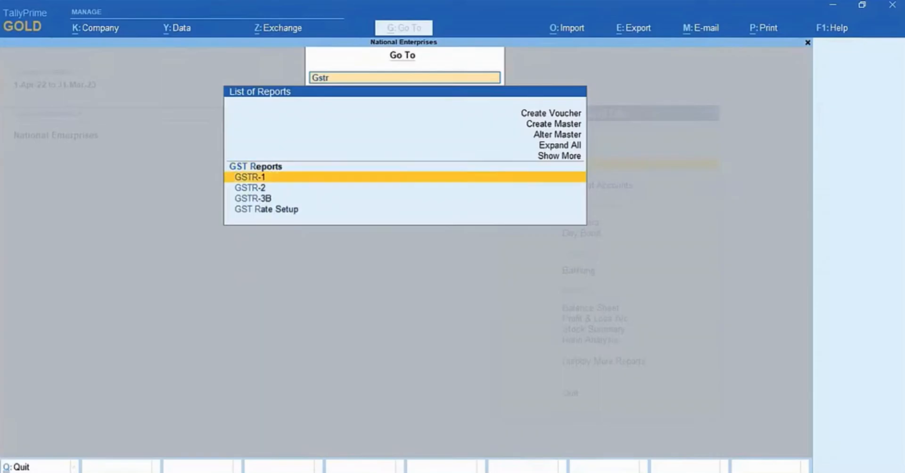
pyautogui.press('Return')
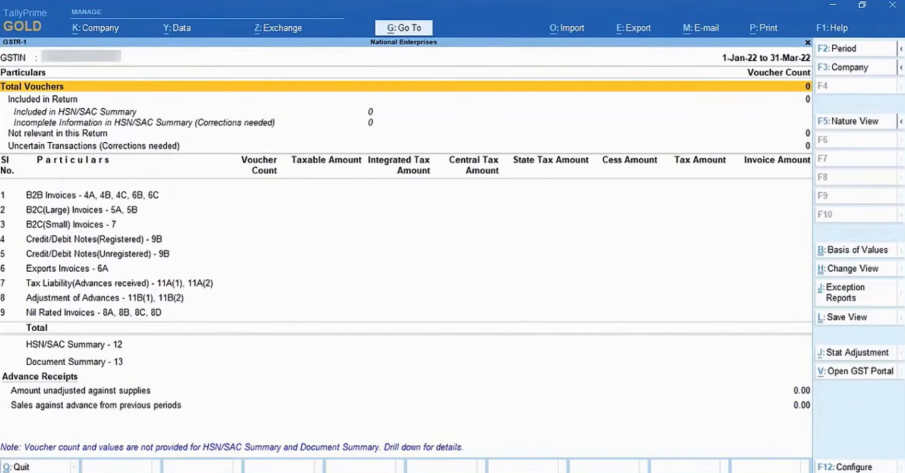
# - Change the GSTR-1 report period to 1-May-22 through 31-May-22
pyautogui.press('F2')
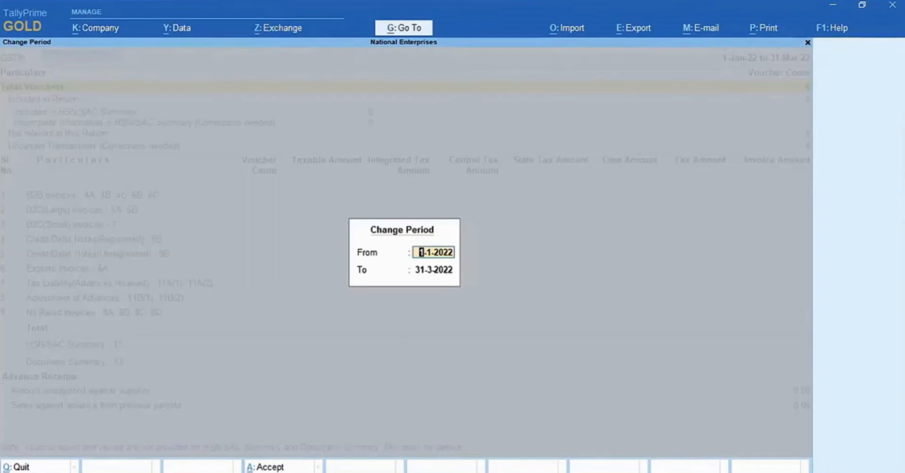
pyautogui.write('1-5')
pyautogui.press('Return')
pyautogui.write('31-may')
pyautogui.press('Return')
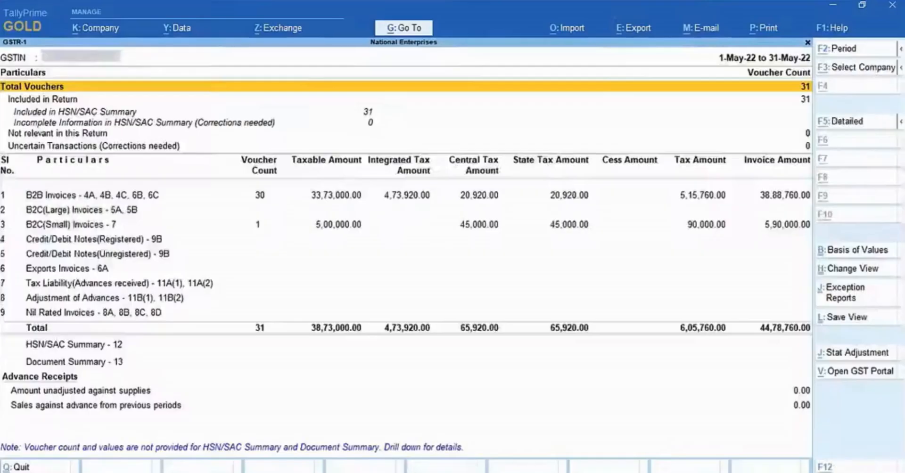
# - Start an e-return export of GSTR-1 with JSON (Data Interchange) as the file format
pyautogui.hotkey('alt', 'e')
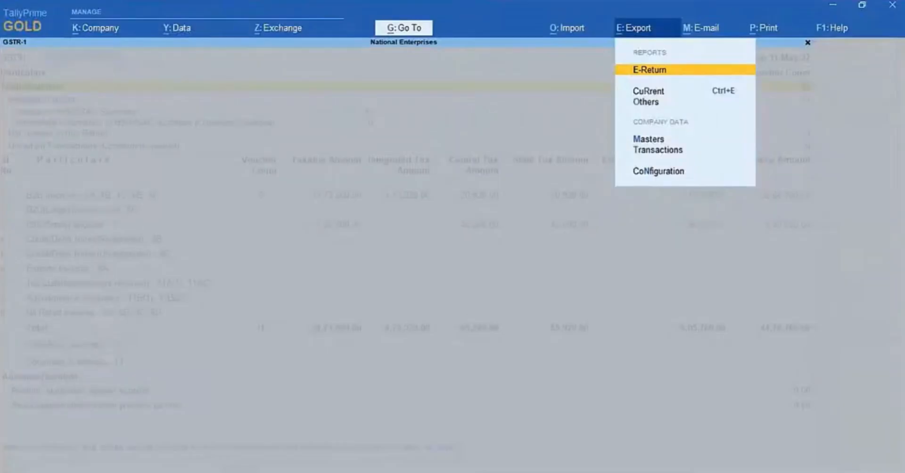
pyautogui.press('Return')
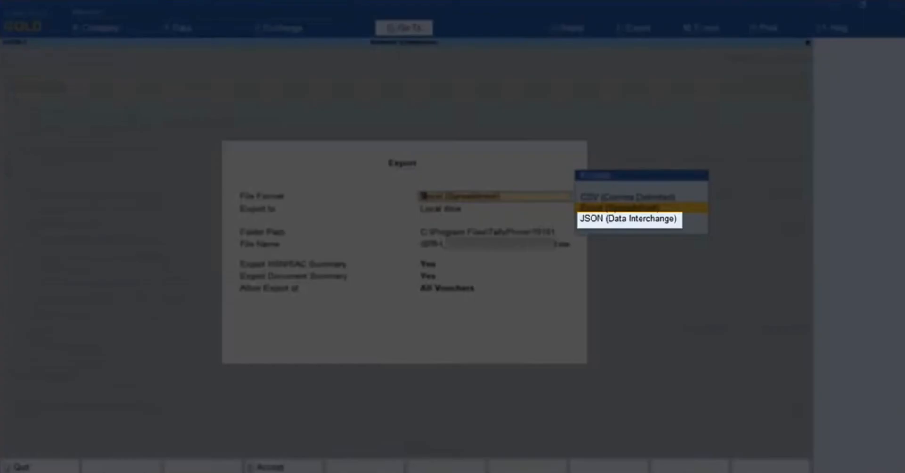
pyautogui.press('Down')
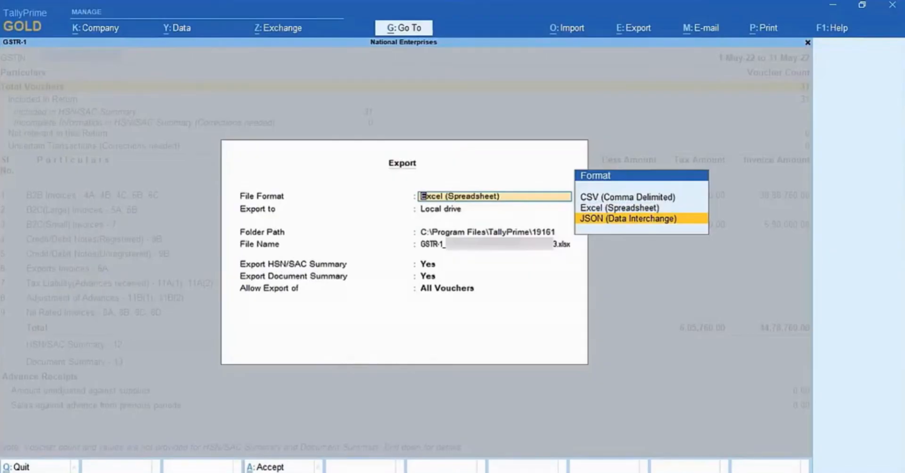
pyautogui.press('Return')
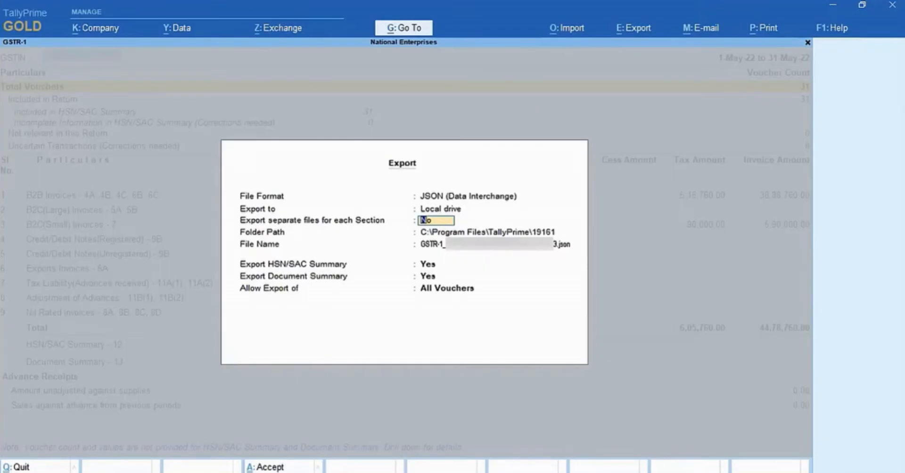
# - Keep separate files for each section at No and set the JSON export folder path to D:\Returns
pyautogui.press('Return')
pyautogui.press('Return')
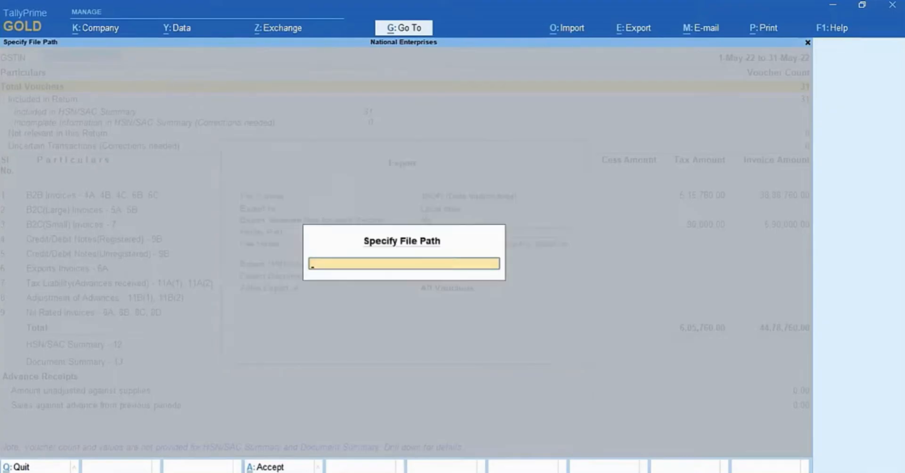
pyautogui.write('D:\\Returns')
pyautogui.press('Return')
pyautogui.press('Return')
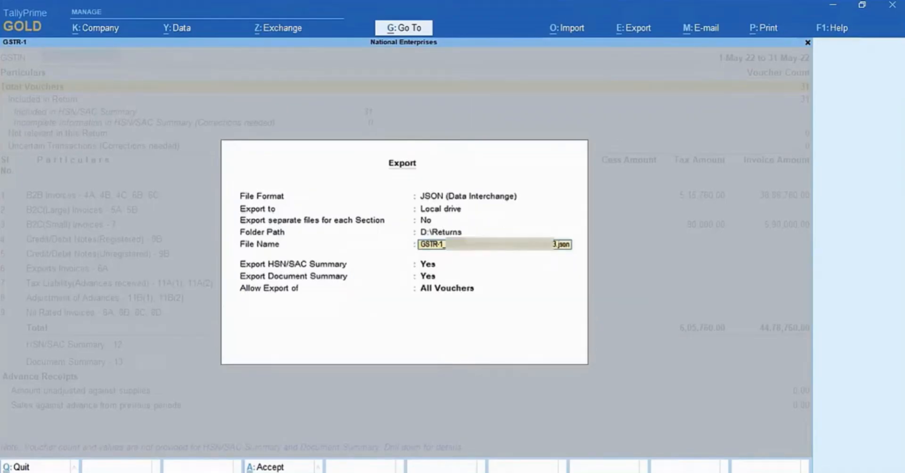
# - Keep the file name, include the HSN/SAC and document summaries for all vouchers, and complete the JSON export
pyautogui.press('Return')
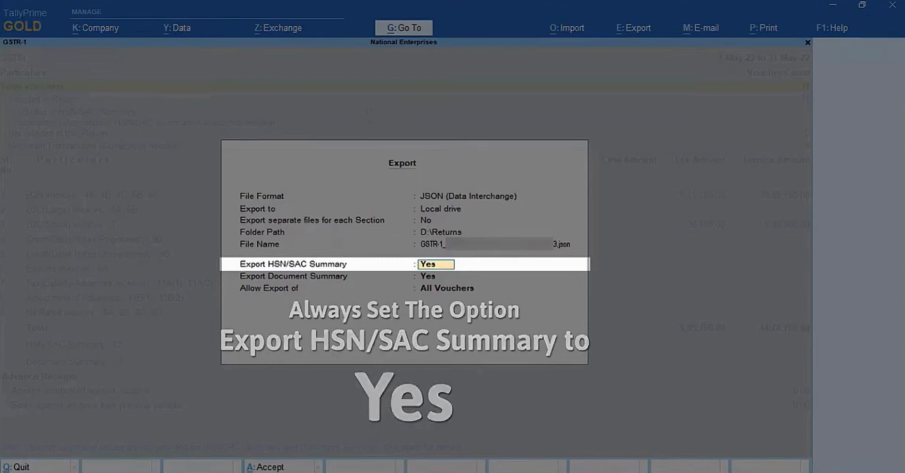
pyautogui.press('Return')
pyautogui.press('Return')
pyautogui.press('Return')
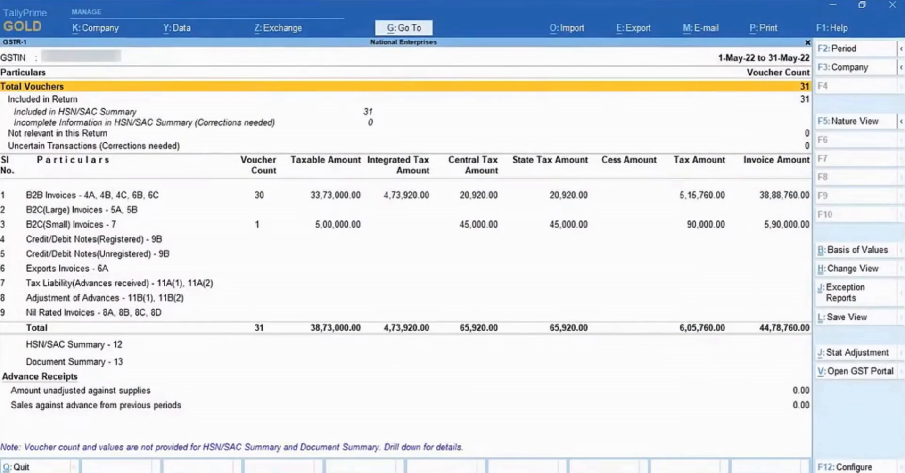
# - Start another GSTR-1 e-return export in Excel (Spreadsheet) format with D:\Returns as the folder path
pyautogui.hotkey('alt', 'e')
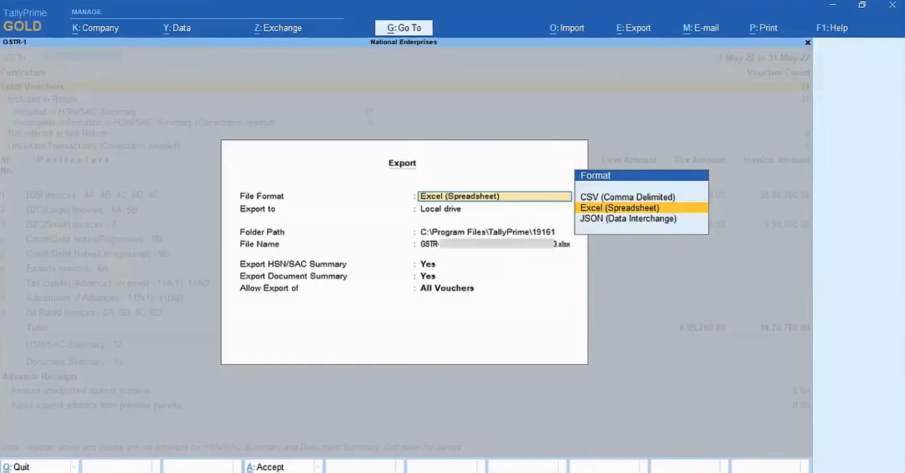
pyautogui.press('Return')
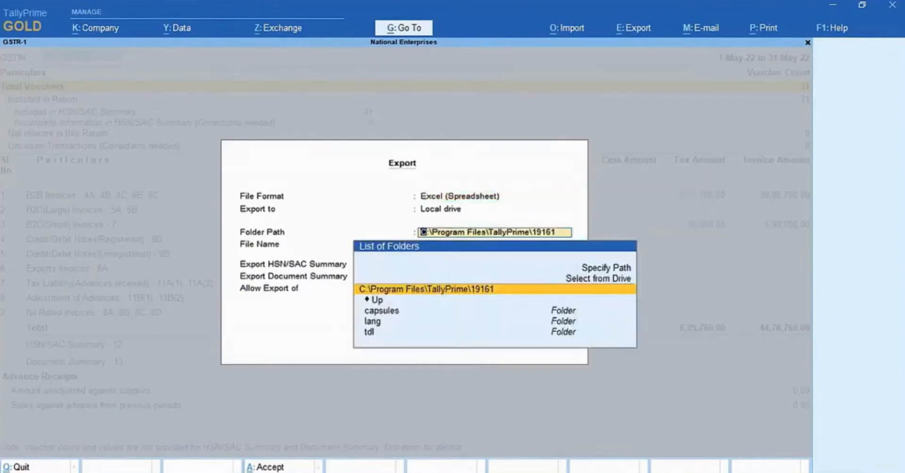
pyautogui.press('Up')
pyautogui.press('Up')
pyautogui.press('Return')
pyautogui.write('D')
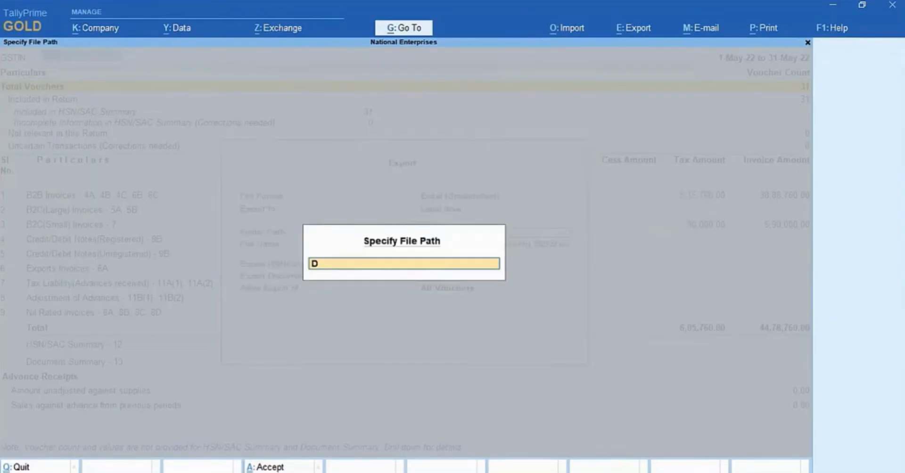
pyautogui.write(':\\Returns')
pyautogui.press('Return')
pyautogui.press('Return')
pyautogui.press('Return')
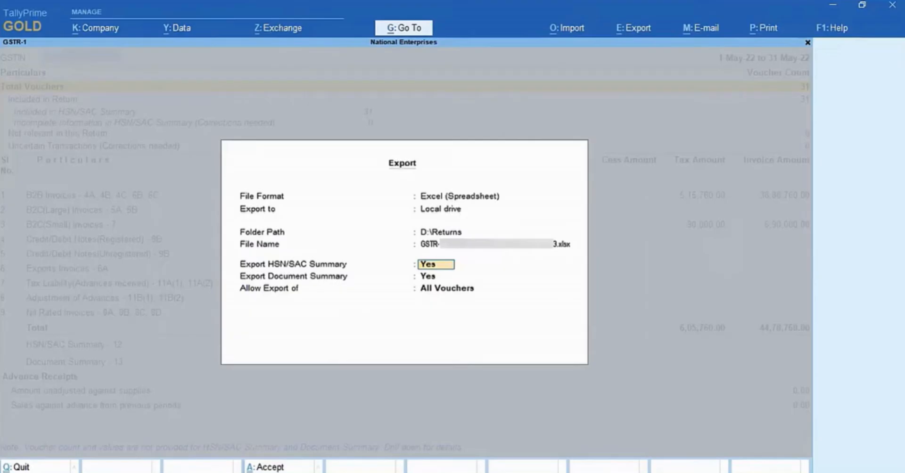
# - Include the HSN/SAC and document summaries for all vouchers and send the Excel export
pyautogui.press('Return')
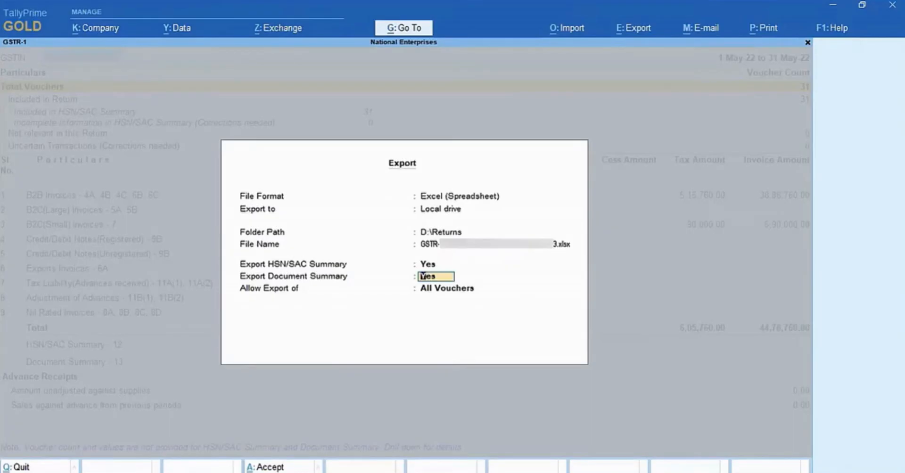
pyautogui.press('Return')
pyautogui.press('Return')
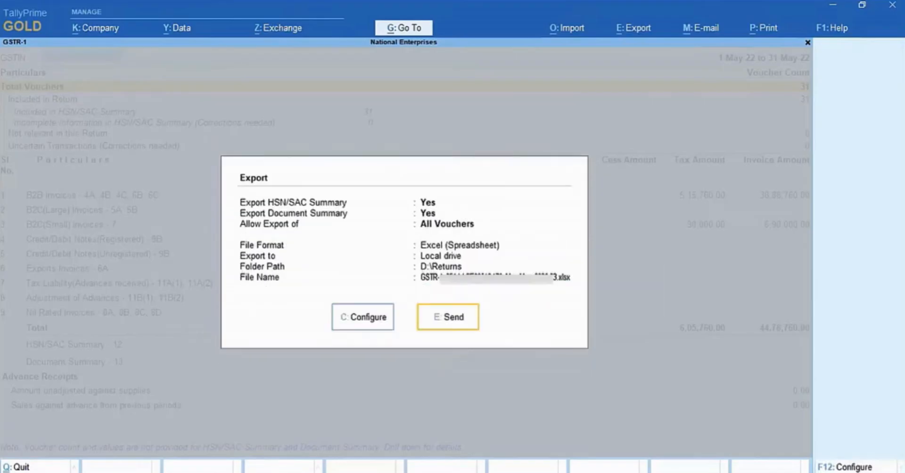
pyautogui.click(448, 328)
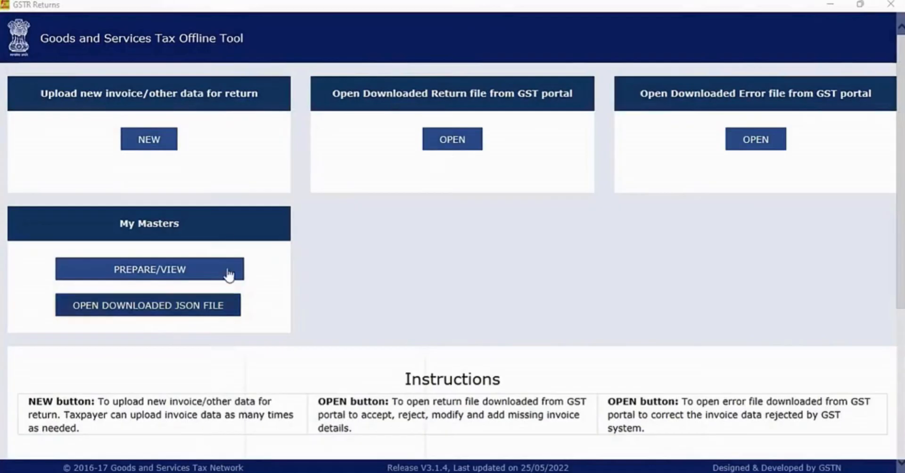
# - Start a new GSTR-1/IFF return in the Goods and Services Tax Offline Tool with the supplier's GSTIN and tax period May
pyautogui.click(173, 141)
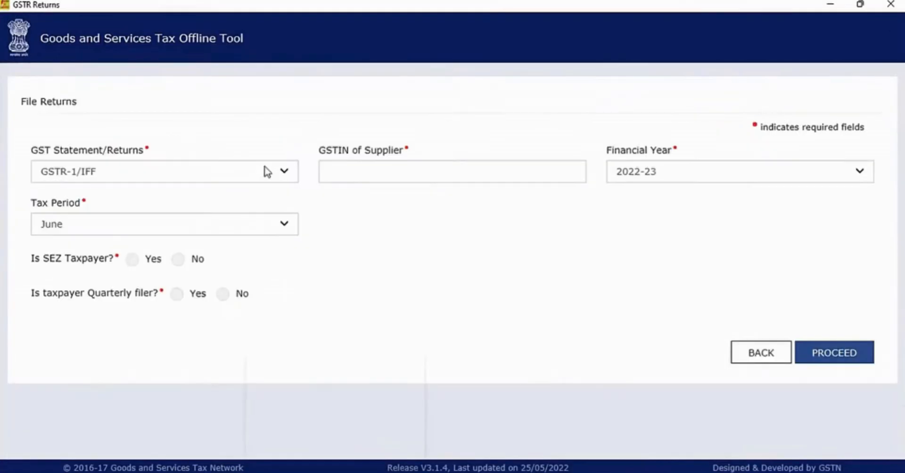
pyautogui.click(329, 172)
pyautogui.write('05')
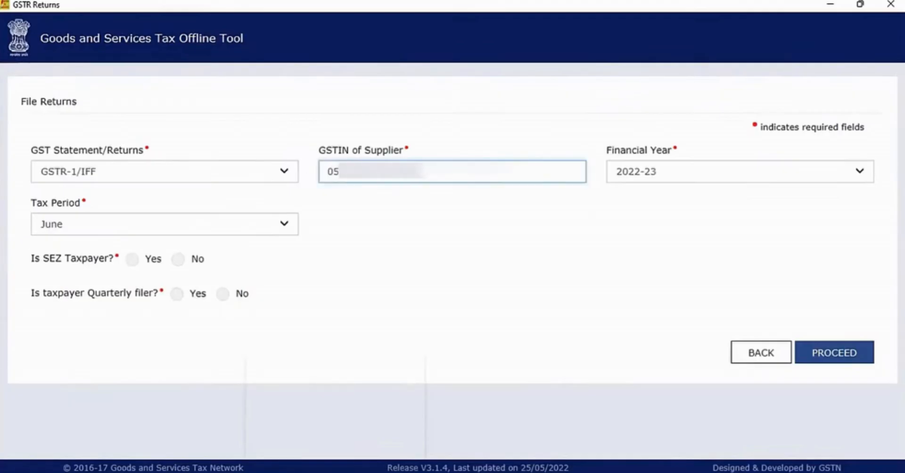
pyautogui.press('Tab')
pyautogui.press('Up')
# - Answer No to SEZ taxpayer, quarterly filer and turnover greater than 5CR, proceed, and confirm the return details
pyautogui.click(178, 259)
pyautogui.click(223, 293)
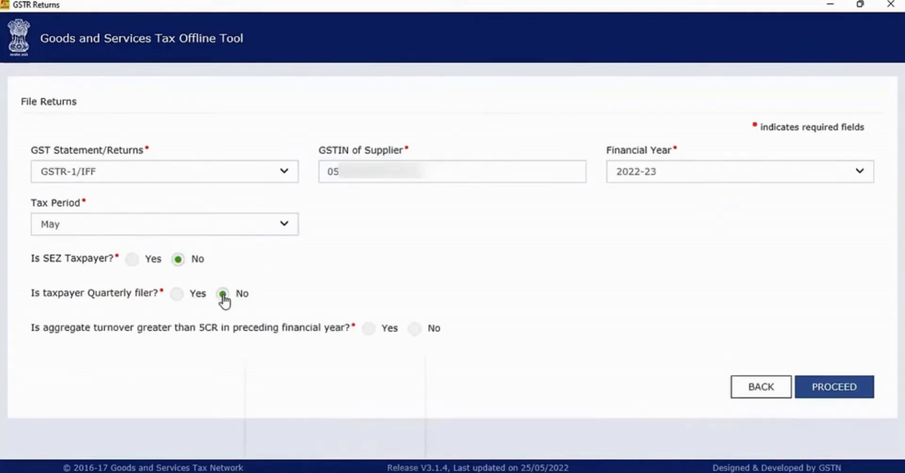
pyautogui.click(414, 329)
pyautogui.click(842, 397)
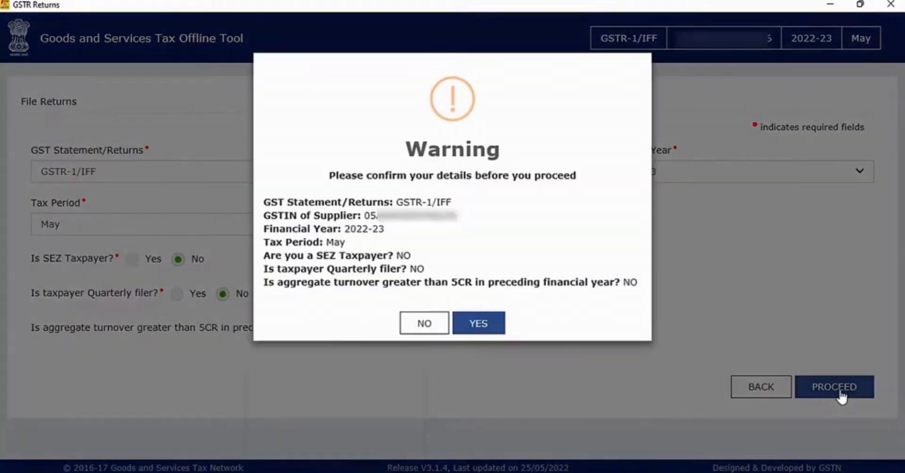
pyautogui.click(488, 324)
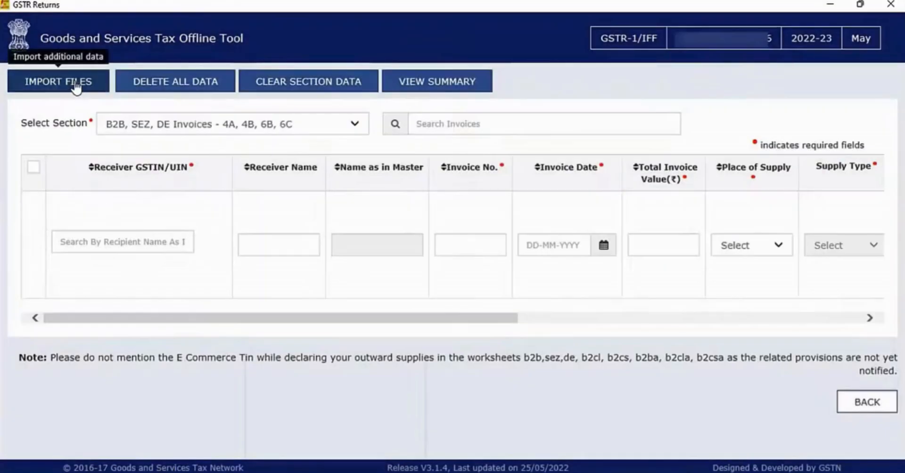
# - Import all sections from the exported GSTR-1 Excel file in the Returns folder and save the data
pyautogui.click(75, 88)
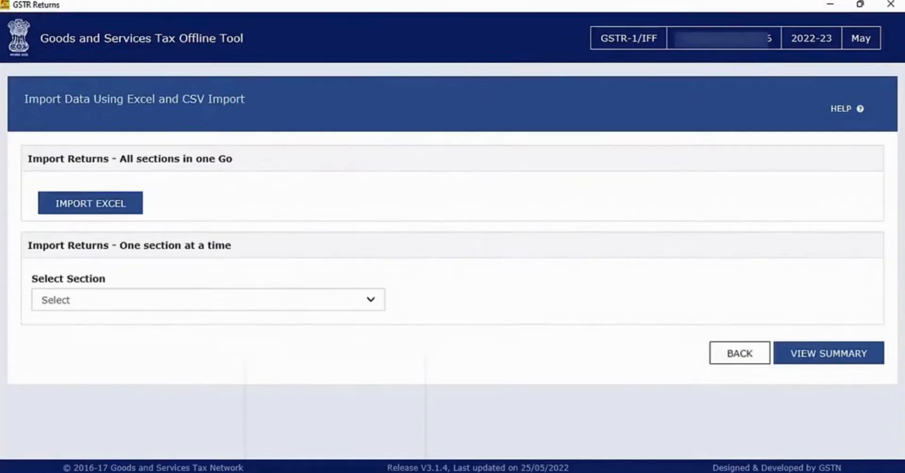
pyautogui.click(119, 206)
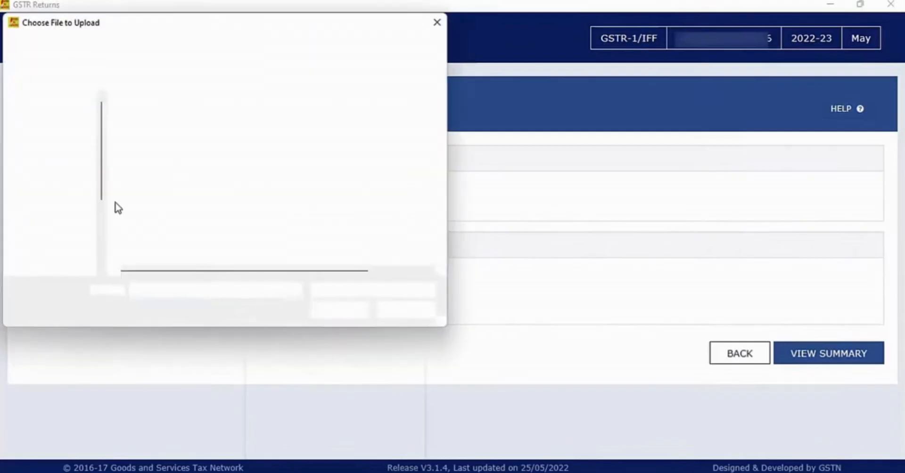
pyautogui.click(179, 130)
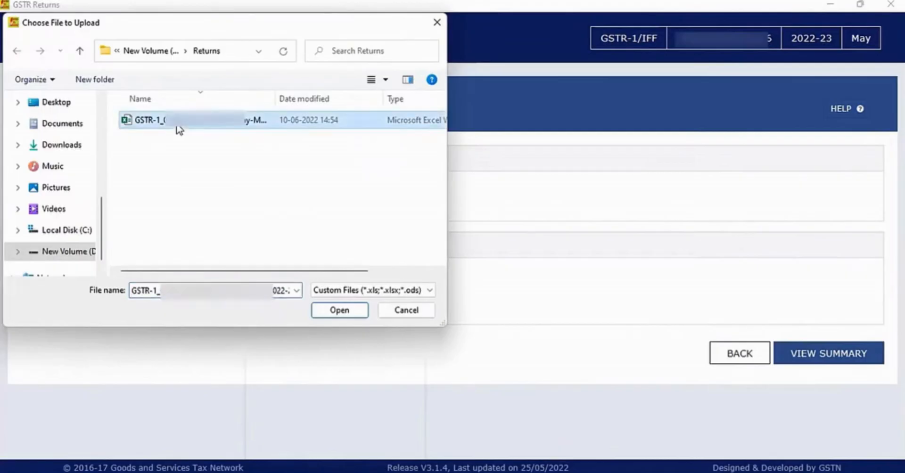
pyautogui.click(337, 311)
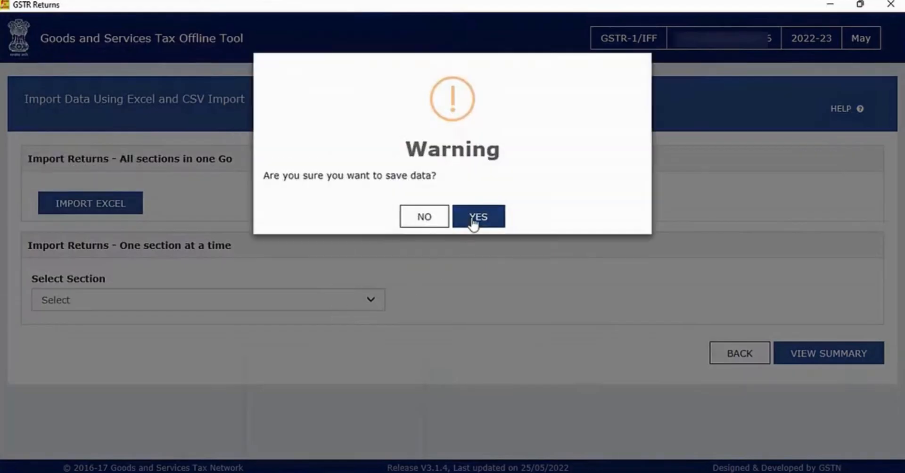
pyautogui.click(471, 224)
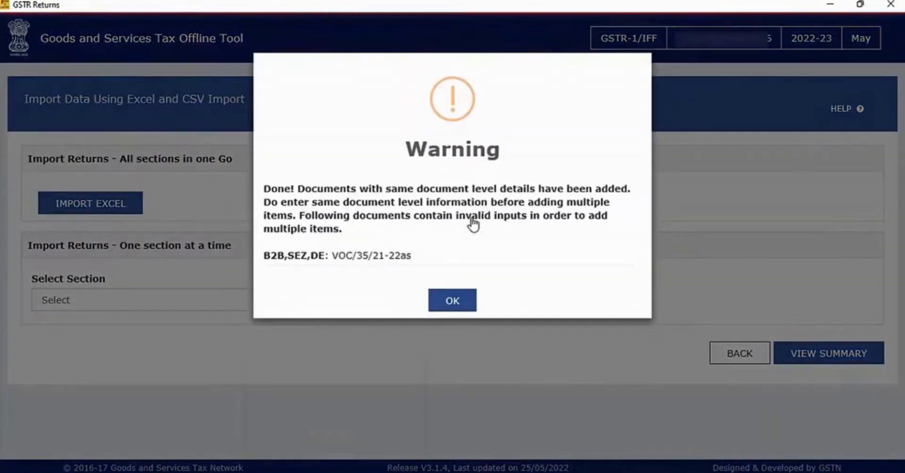
pyautogui.click(452, 302)
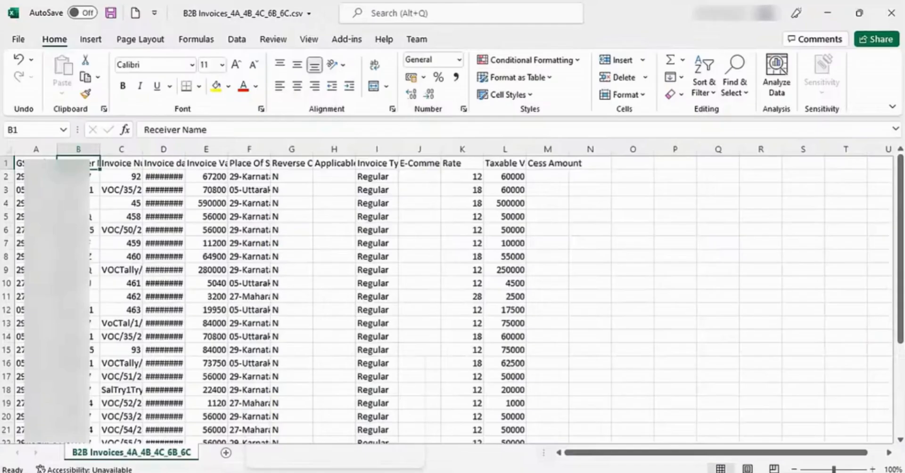
# - Switch to B2B Invoices_4A_4B_4C_6B_6C.csv in Excel and set the Invoice Type in cell I2 to Regular B2B
pyautogui.press('Down')
pyautogui.press('Right')
pyautogui.press('Right')
pyautogui.press('Right')
pyautogui.press('Right')
pyautogui.press('Right')
pyautogui.press('Right')
pyautogui.press('Right')
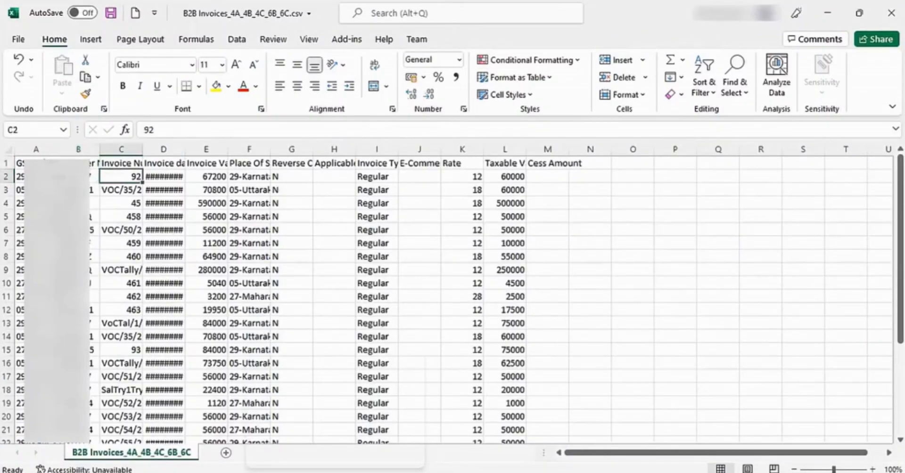
pyautogui.press('F2')
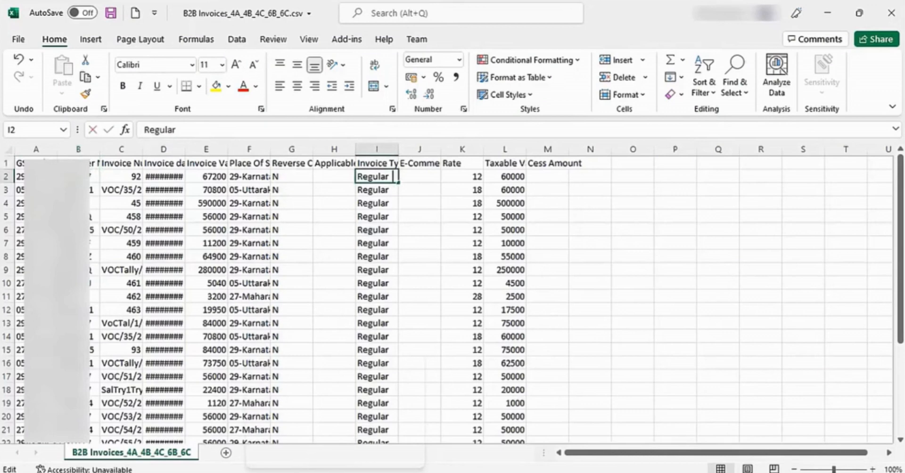
pyautogui.write('B2B')
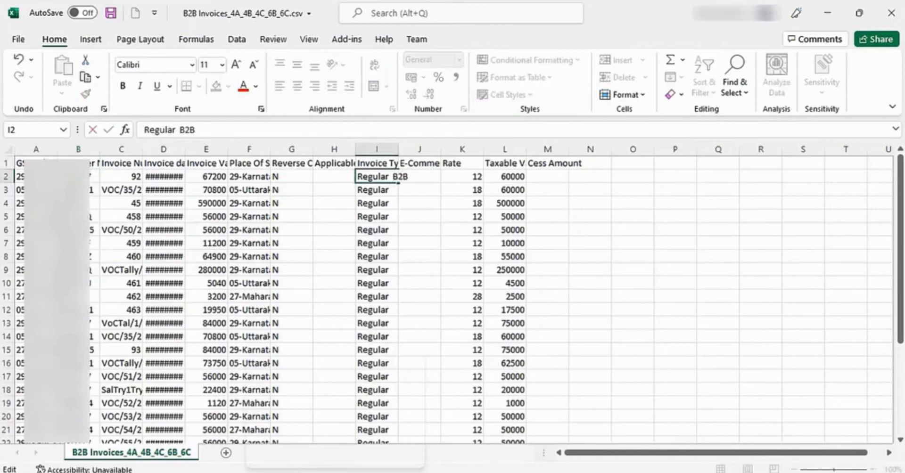
pyautogui.press('Return')
# - Fill Regular B2B down the Invoice Type column from I2 to I31 and save the CSV file
pyautogui.press('Up')
pyautogui.hotkey('shift', 'Down')
pyautogui.hotkey('shift', 'Down')
pyautogui.hotkey('shift', 'Down')
pyautogui.hotkey('shift', 'Down')
pyautogui.hotkey('shift', 'Down')
pyautogui.hotkey('shift', 'Down')
pyautogui.hotkey('shift', 'Down')
pyautogui.hotkey('shift', 'Down')
pyautogui.hotkey('shift', 'Down')
pyautogui.hotkey('shift', 'Down')
pyautogui.hotkey('shift', 'Down')
pyautogui.hotkey('shift', 'Down')
pyautogui.hotkey('shift', 'Down')
pyautogui.hotkey('shift', 'Down')
pyautogui.hotkey('shift', 'Down')
pyautogui.hotkey('shift', 'Down')
pyautogui.hotkey('shift', 'Down')
pyautogui.hotkey('shift', 'Down')
pyautogui.hotkey('shift', 'Down')
pyautogui.hotkey('shift', 'Down')
pyautogui.hotkey('shift', 'Down')
pyautogui.hotkey('shift', 'Down')
pyautogui.hotkey('shift', 'Down')
pyautogui.hotkey('shift', 'Down')
pyautogui.hotkey('shift', 'Down')
pyautogui.hotkey('shift', 'Down')
pyautogui.hotkey('shift', 'Down')
pyautogui.hotkey('shift', 'Down')
pyautogui.hotkey('shift', 'Down')
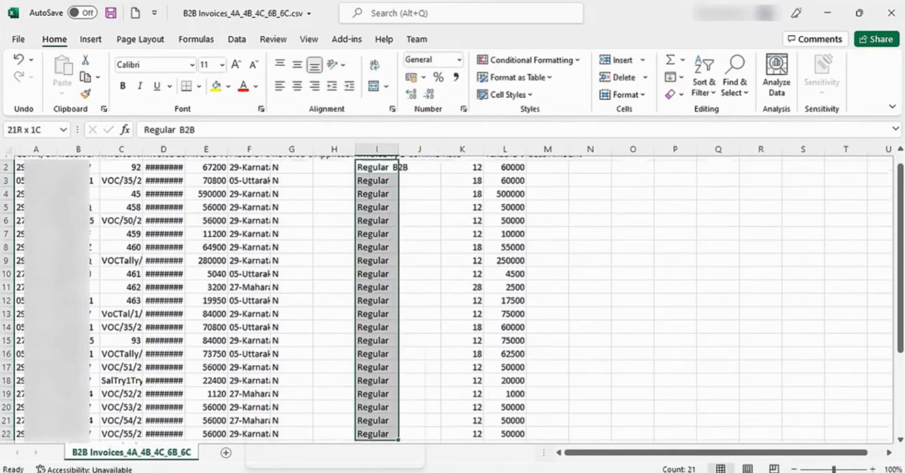
pyautogui.hotkey('shift', 'Down')
pyautogui.hotkey('shift', 'Up')
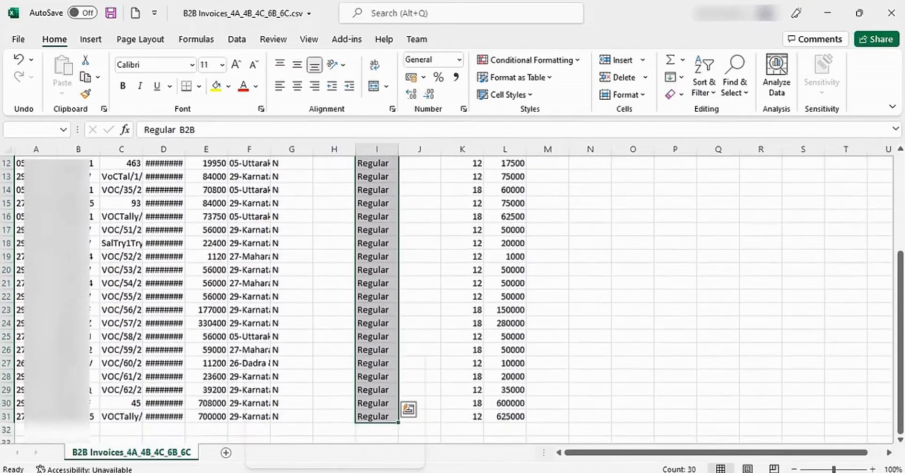
pyautogui.press('Right')
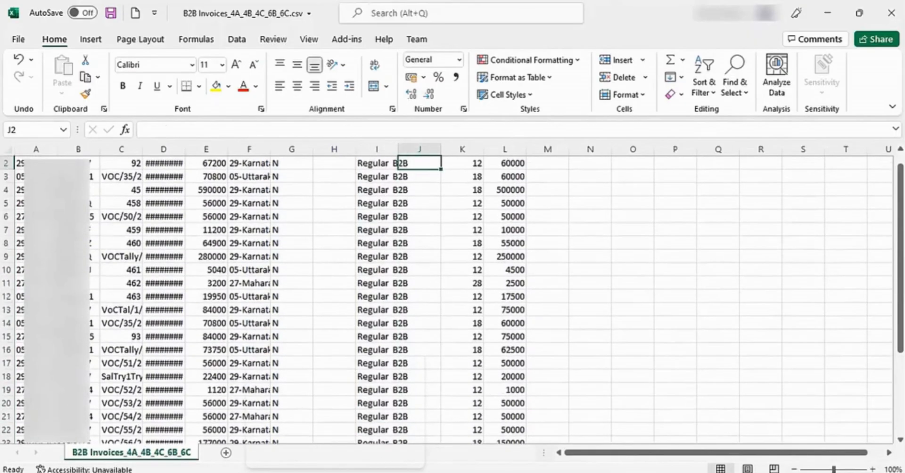
pyautogui.hotkey('ctrl', 's')
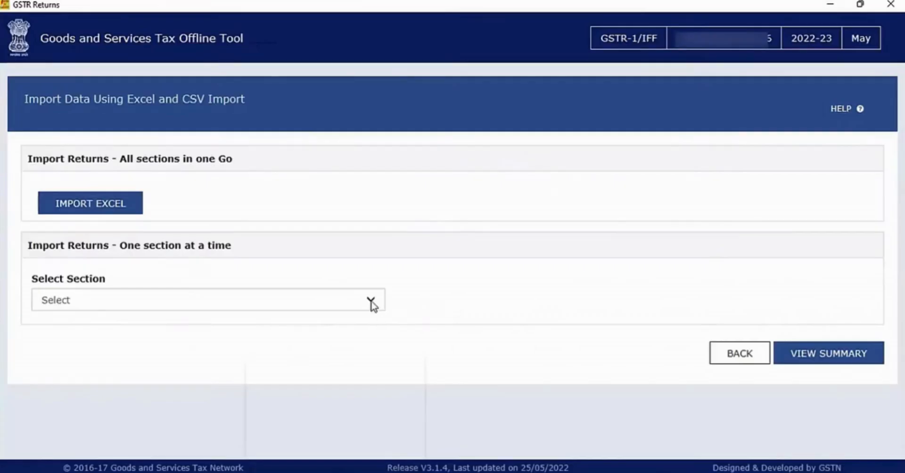
# - In the GST Offline Tool, import B2B Invoices_4A_4B_4C_6B_6C.csv for the B2B, SEZ, DE Invoices section and save the data
pyautogui.click(372, 303)
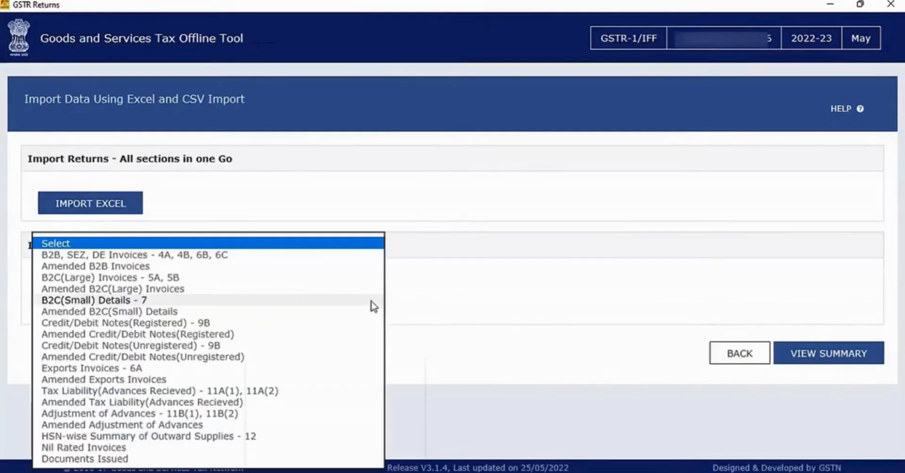
pyautogui.click(239, 255)
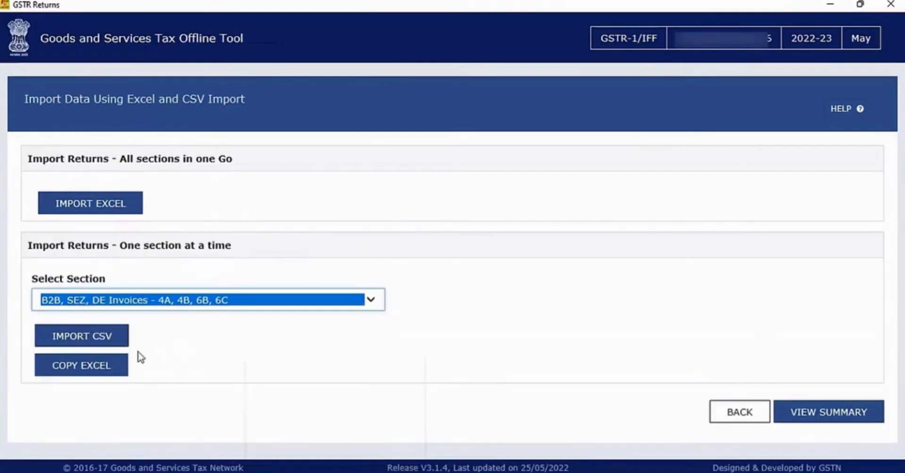
pyautogui.click(117, 343)
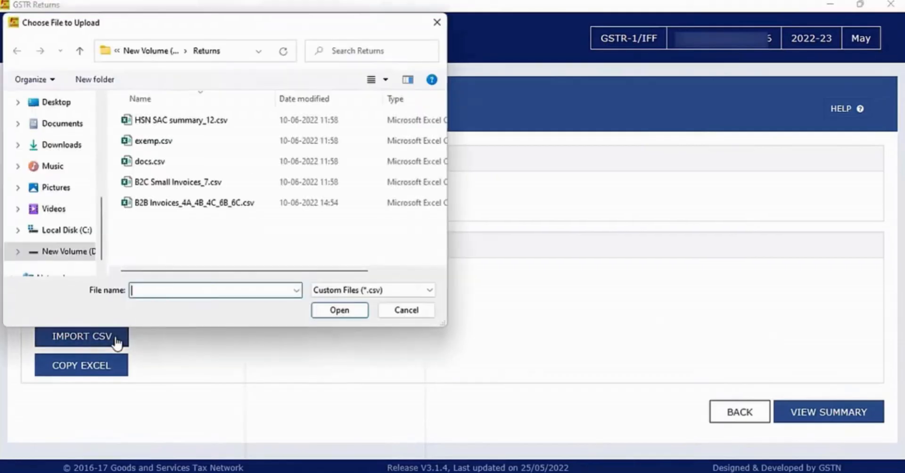
pyautogui.click(225, 208)
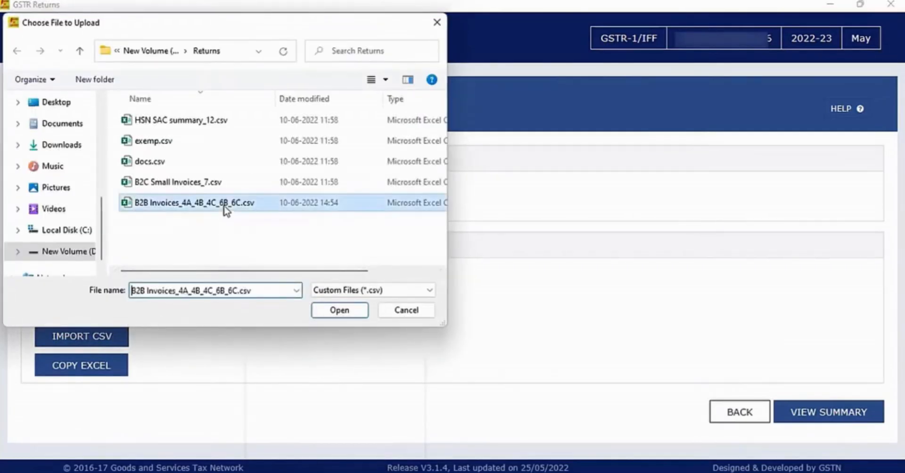
pyautogui.click(330, 311)
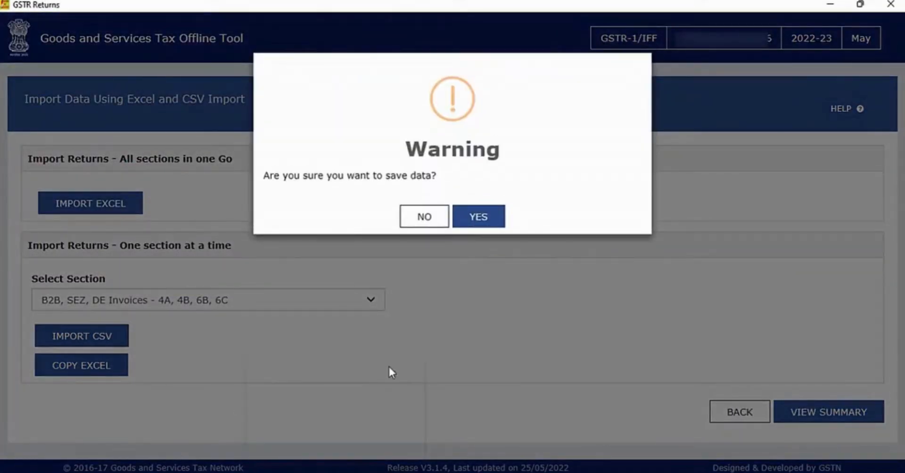
pyautogui.click(473, 220)
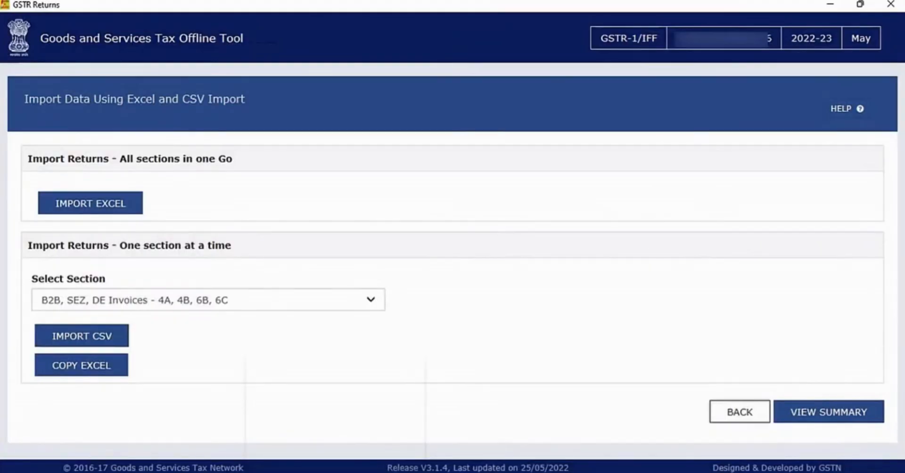
# - Generate the return file from the summary and save the resulting JSON in the Returns folder
pyautogui.click(846, 420)
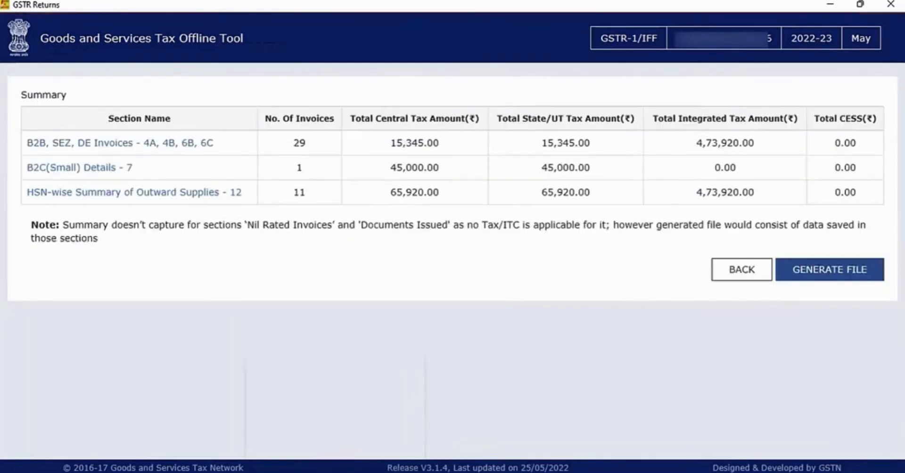
pyautogui.click(839, 277)
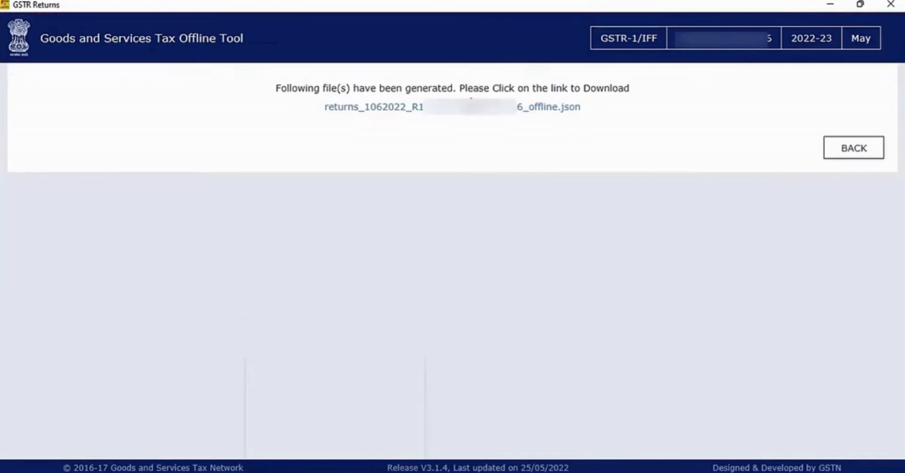
pyautogui.click(464, 108)
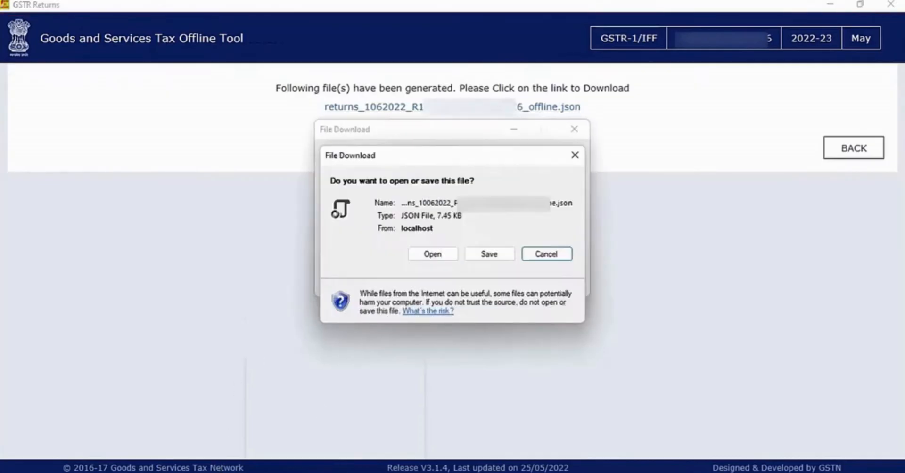
pyautogui.click(490, 256)
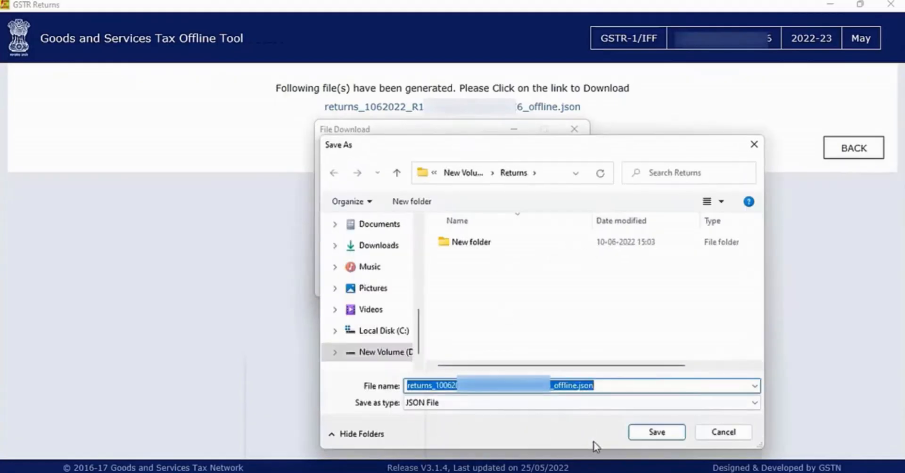
pyautogui.click(656, 432)
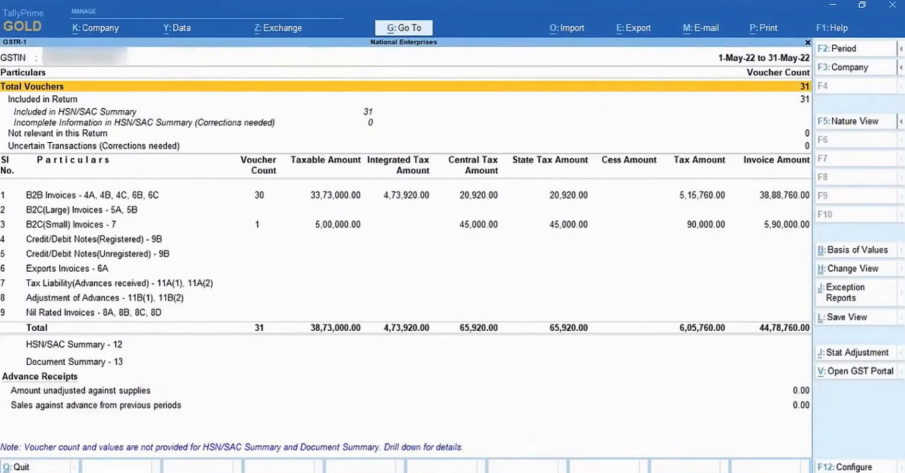
# - In TallyPrime, start a GSTR-1 e-return export in CSV (Comma Delimited) format with D:\Returns as the folder path
pyautogui.hotkey('alt', 'e')
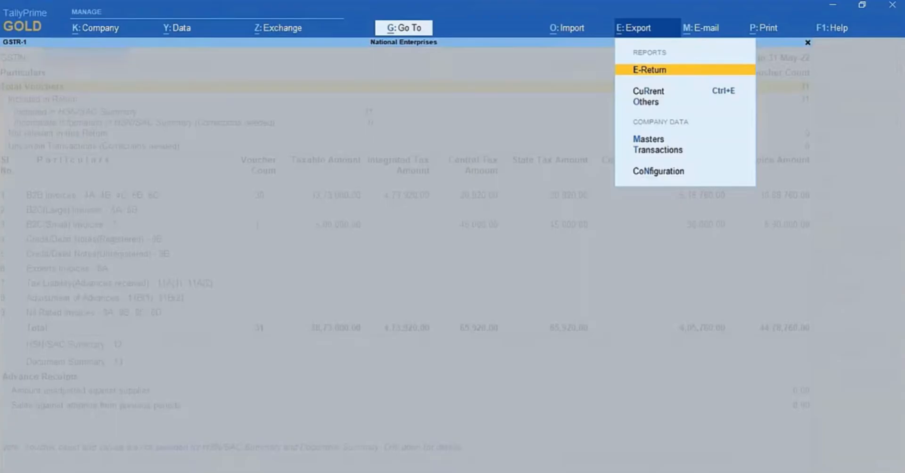
pyautogui.press('Return')
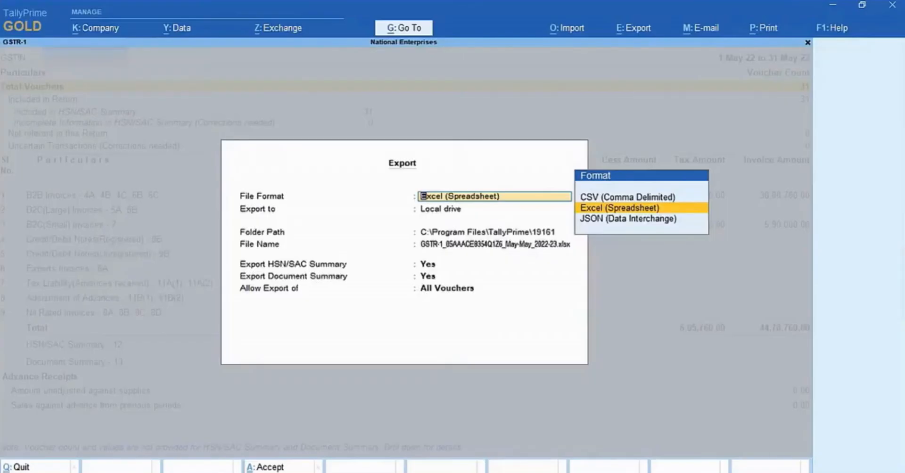
pyautogui.press('Up')
pyautogui.press('Return')
pyautogui.press('Up')
pyautogui.press('Up')
pyautogui.press('Return')
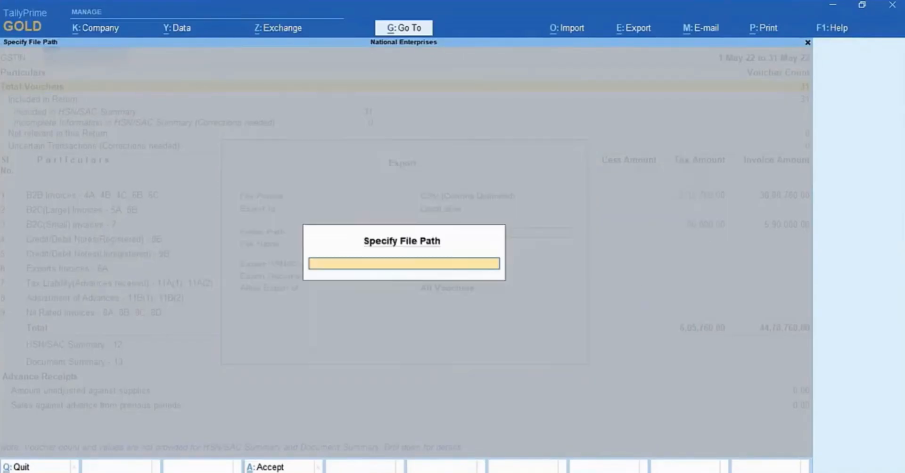
pyautogui.write('D:\\Returns')
pyautogui.press('Return')
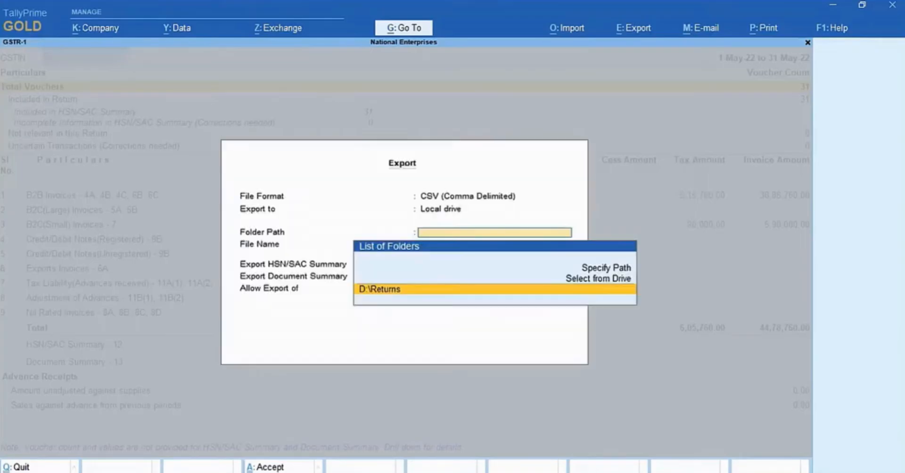
pyautogui.press('Return')
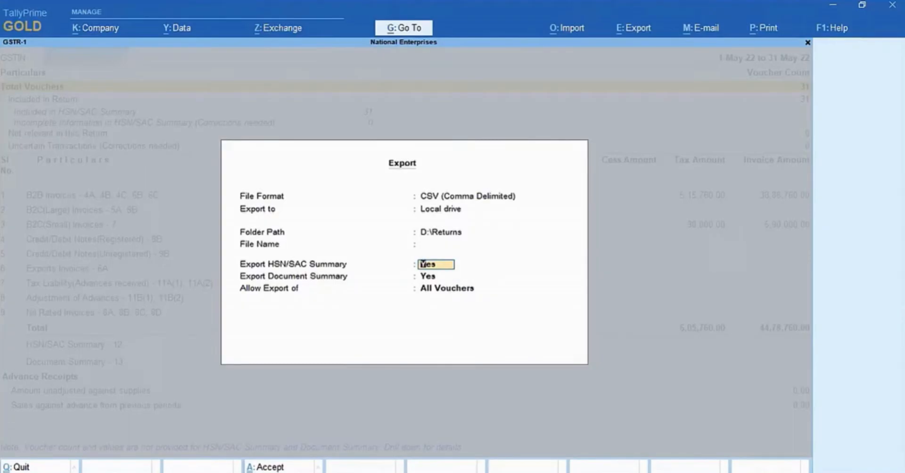
# - Include the HSN/SAC and document summaries for all vouchers and send the CSV export
pyautogui.press('Return')
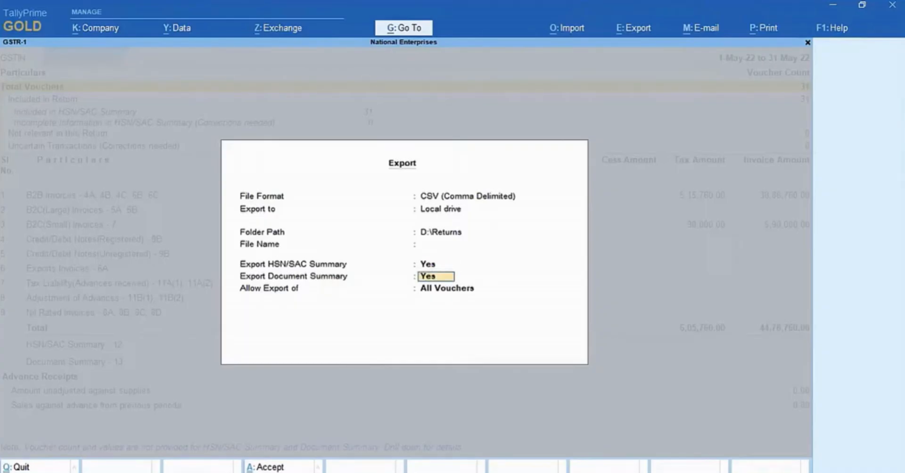
pyautogui.press('Return')
pyautogui.press('Return')
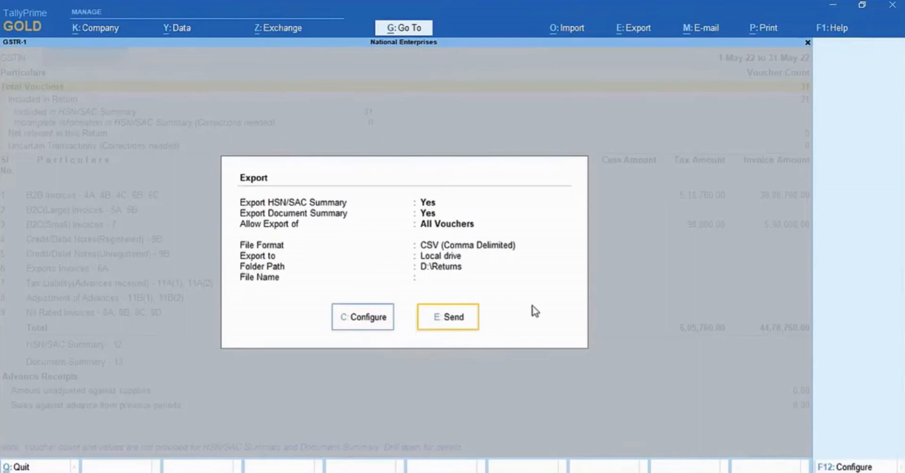
pyautogui.click(474, 325)
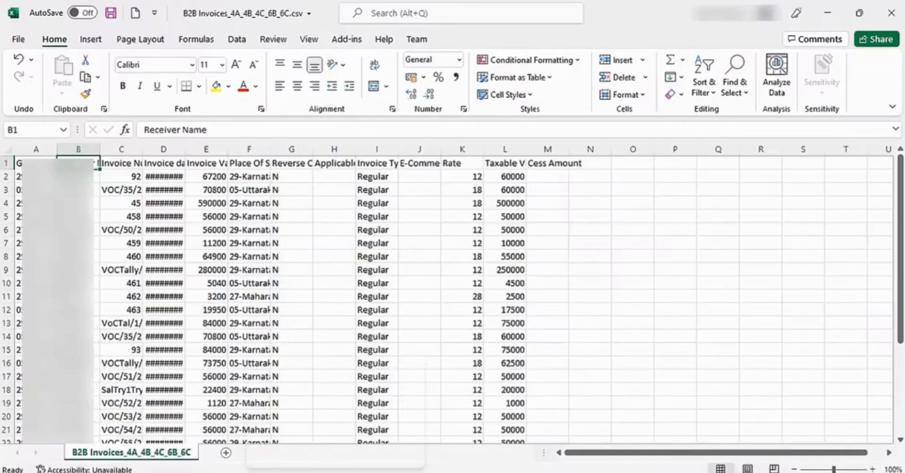
# - In B2B Invoices_4A_4B_4C_6B_6C.csv in Excel, set the Invoice Type of the first invoice row to Regular B2B
pyautogui.click(78, 177)
pyautogui.click(121, 177)
pyautogui.click(249, 176)
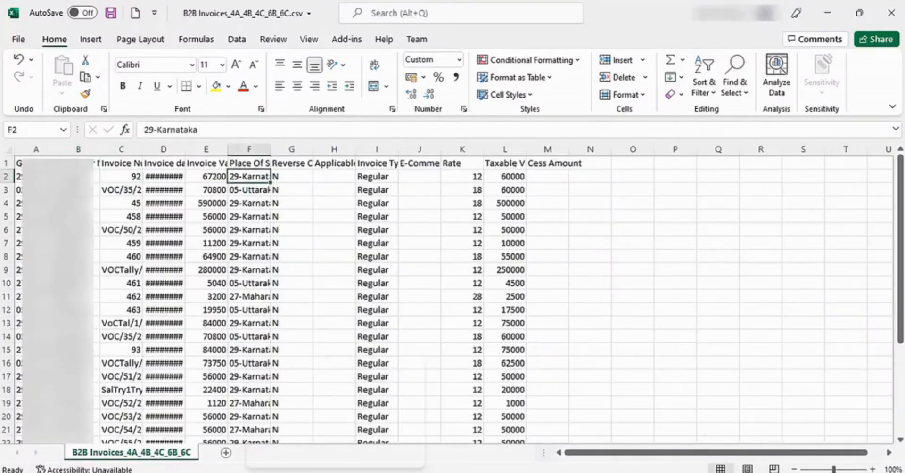
pyautogui.click(291, 176)
pyautogui.click(377, 176)
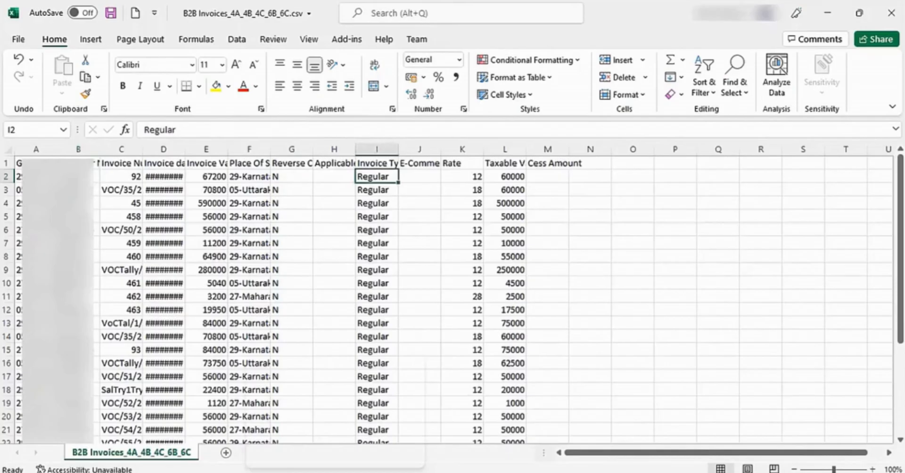
pyautogui.press('F2')
pyautogui.write('B')
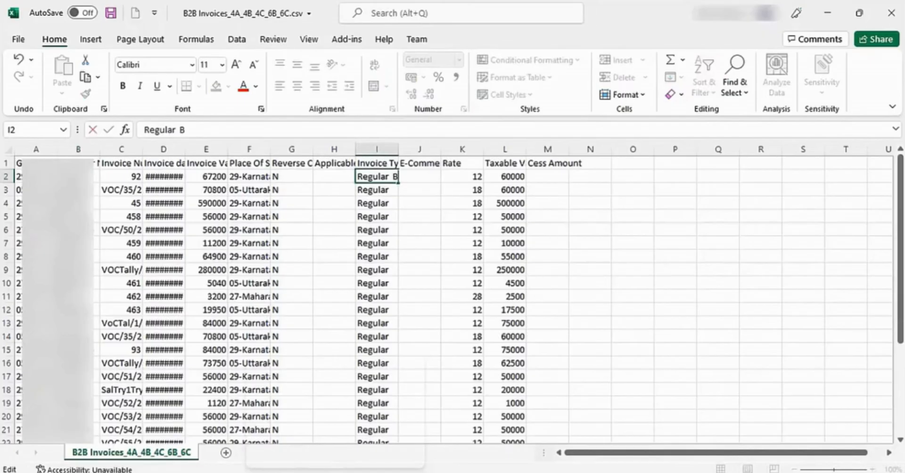
pyautogui.write('2B')
pyautogui.press('Return')
# - Fill the Regular B2B value from cell I2 down the Invoice Type column through row 31
pyautogui.press('Up')
pyautogui.hotkey('shift', 'Down')
pyautogui.hotkey('shift', 'Down')
pyautogui.hotkey('shift', 'Down')
pyautogui.hotkey('shift', 'Down')
pyautogui.hotkey('shift', 'Down')
pyautogui.hotkey('shift', 'Down')
pyautogui.hotkey('shift', 'Down')
pyautogui.hotkey('shift', 'Down')
pyautogui.hotkey('shift', 'Down')
pyautogui.hotkey('shift', 'Down')
pyautogui.hotkey('shift', 'Down')
pyautogui.hotkey('shift', 'Down')
pyautogui.hotkey('shift', 'Down')
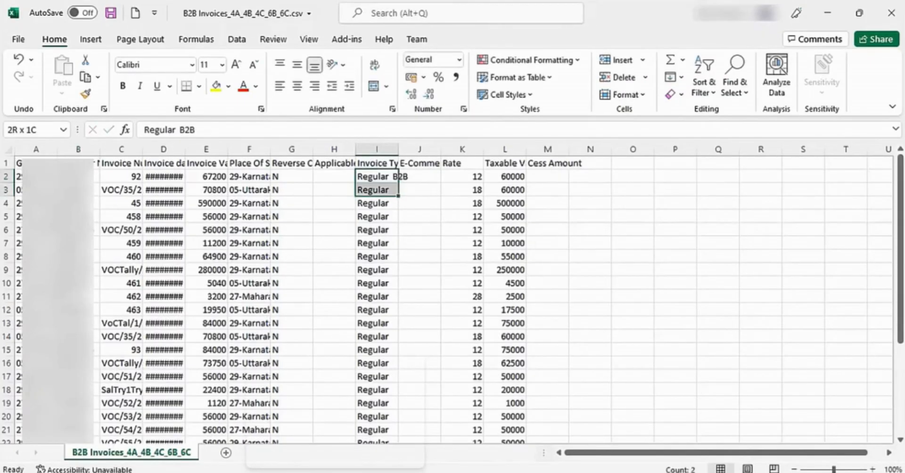
pyautogui.hotkey('shift', 'Down')
pyautogui.hotkey('shift', 'Down')
pyautogui.hotkey('shift', 'Down')
pyautogui.hotkey('shift', 'Down')
pyautogui.hotkey('shift', 'Down')
pyautogui.hotkey('shift', 'Down')
pyautogui.hotkey('shift', 'Down')
pyautogui.hotkey('shift', 'Down')
pyautogui.hotkey('shift', 'Down')
pyautogui.hotkey('shift', 'Down')
pyautogui.hotkey('shift', 'Down')
pyautogui.hotkey('shift', 'Down')
pyautogui.hotkey('shift', 'Down')
pyautogui.hotkey('shift', 'Down')
pyautogui.hotkey('shift', 'Down')
pyautogui.hotkey('shift', 'Down')
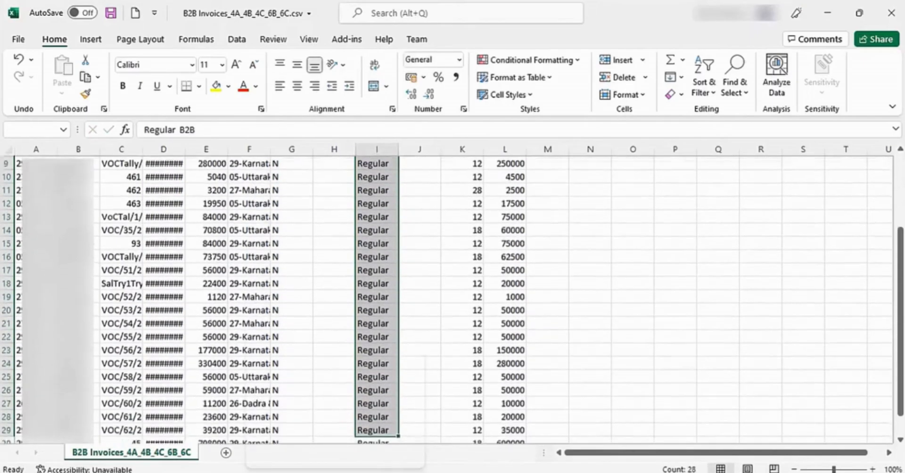
pyautogui.hotkey('ctrl', 'd')
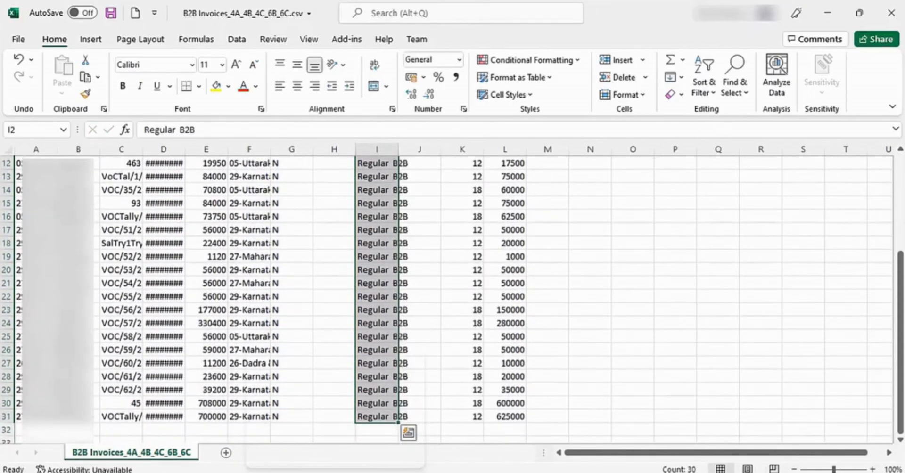
# - Save the edited B2B invoices CSV file and close it
pyautogui.press('Right')
pyautogui.hotkey('ctrl', 's')
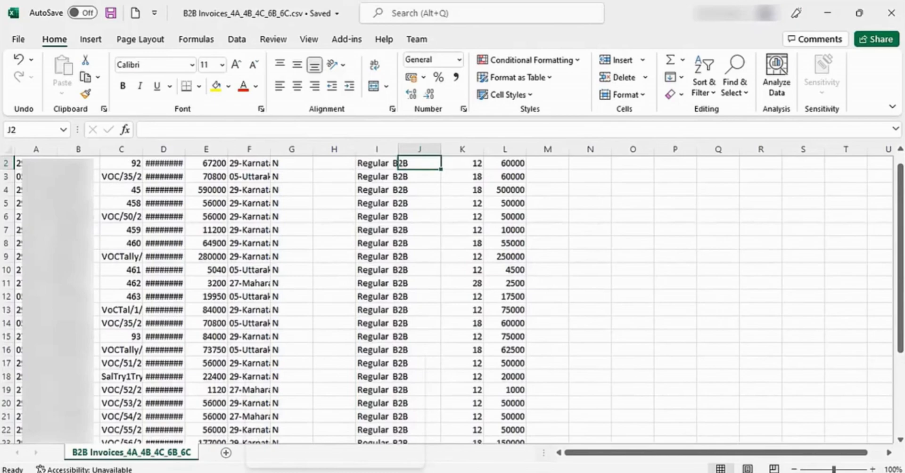
pyautogui.click(891, 13)
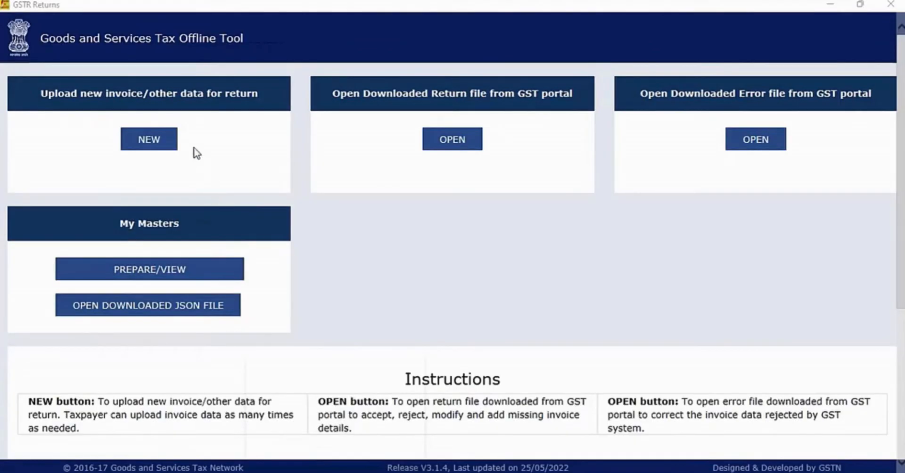
# - In the GST Offline Tool, start a new GSTR-1/IFF return for May 2022-23 with the supplier's GSTIN, answering No to the SEZ, quarterly and 5CR turnover questions
pyautogui.click(173, 140)
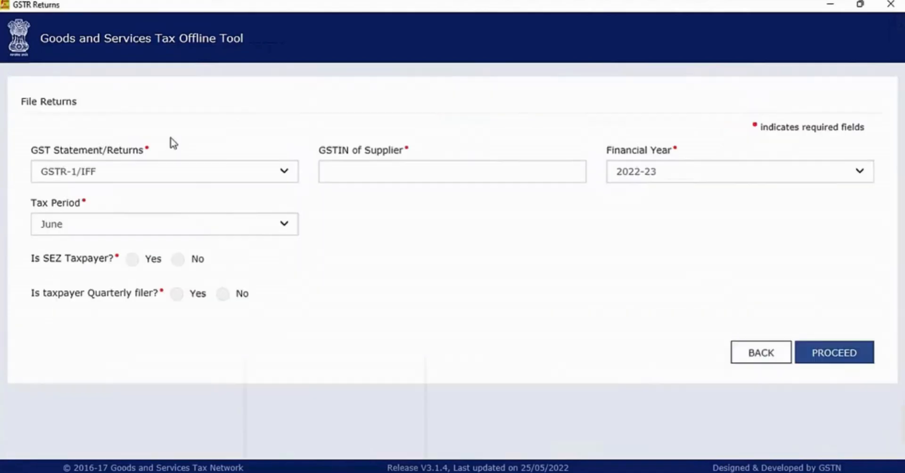
pyautogui.click(323, 174)
pyautogui.write('05')
pyautogui.press('Tab')
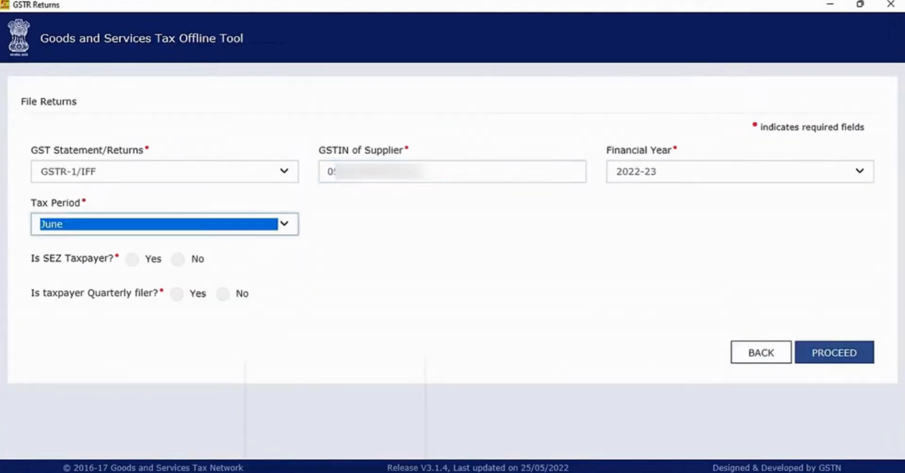
pyautogui.press('Up')
pyautogui.click(178, 259)
pyautogui.click(223, 294)
pyautogui.click(414, 328)
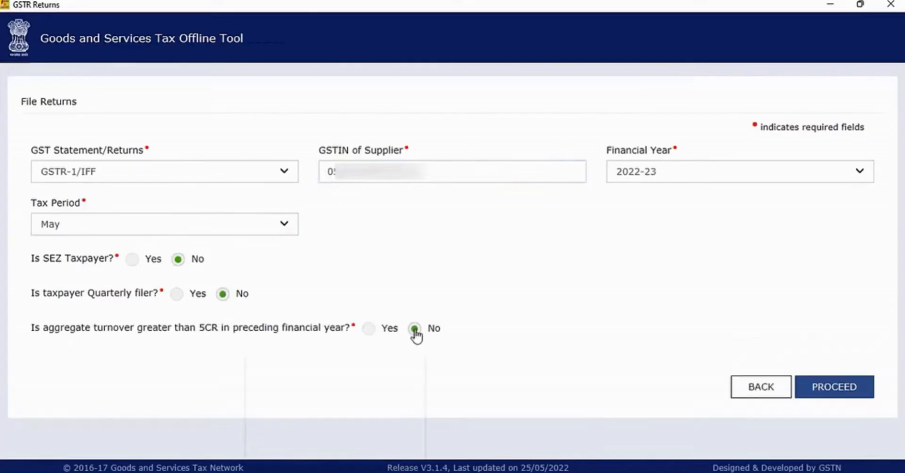
pyautogui.click(842, 397)
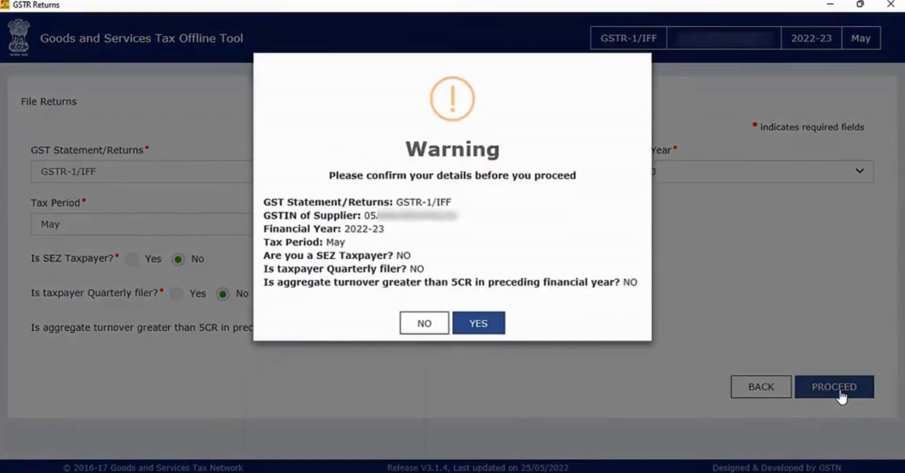
pyautogui.click(488, 325)
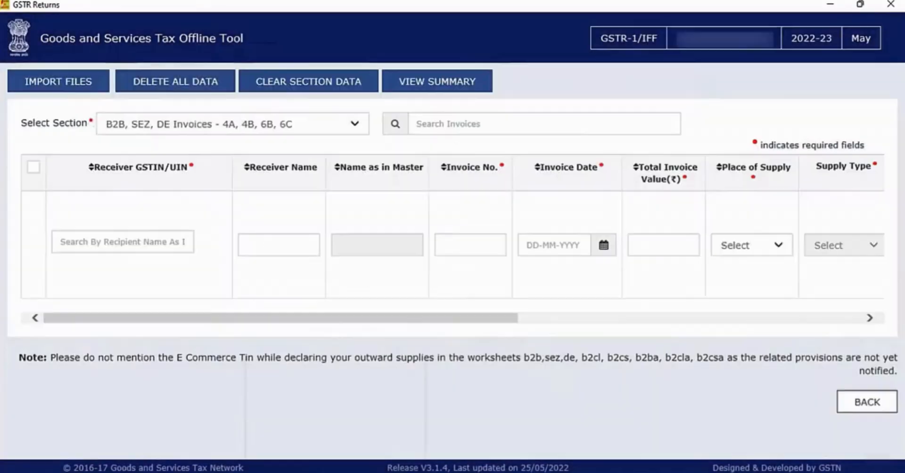
# - Import B2B Invoices_4A_4B_4C_6B_6C.csv into the B2B, SEZ, DE Invoices - 4A, 4B, 6B, 6C section and save the data
pyautogui.click(73, 84)
pyautogui.click(207, 300)
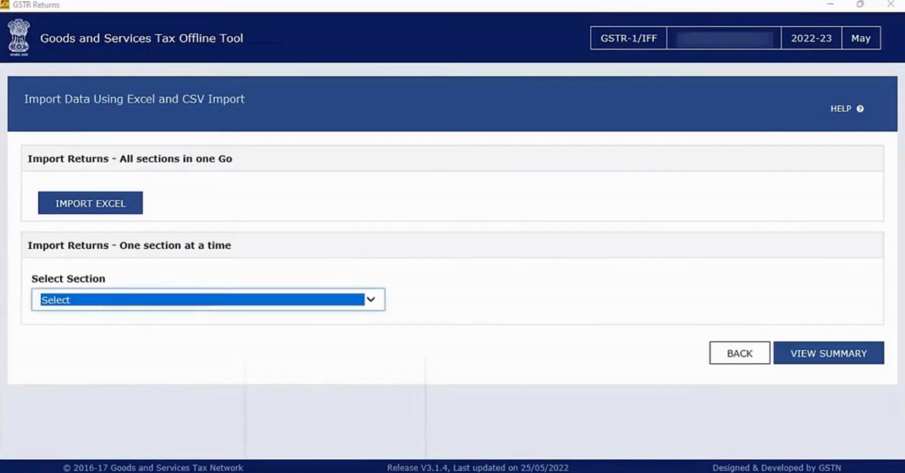
pyautogui.click(372, 301)
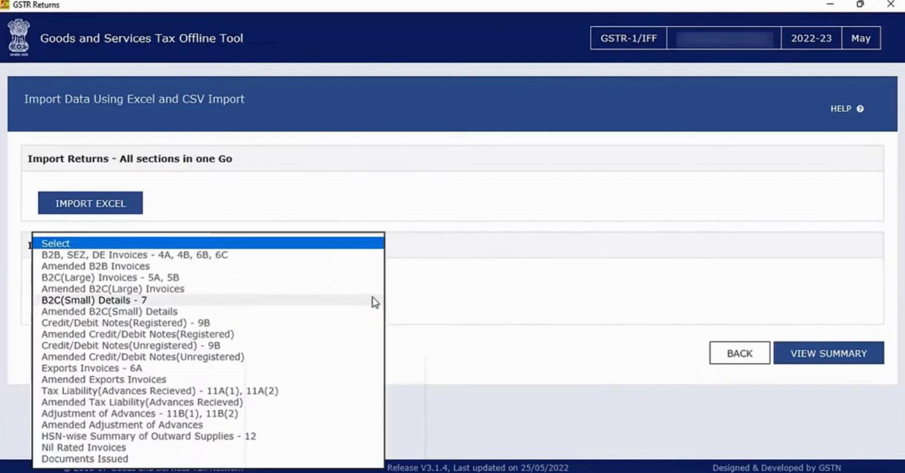
pyautogui.click(255, 256)
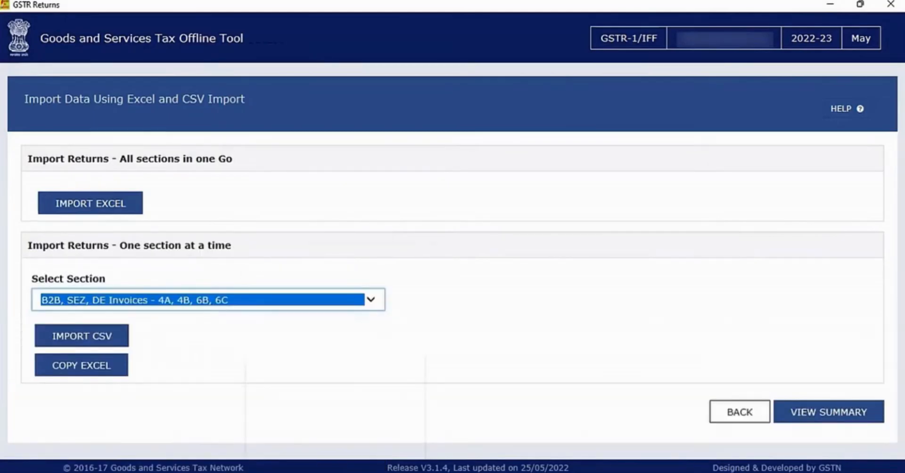
pyautogui.click(118, 338)
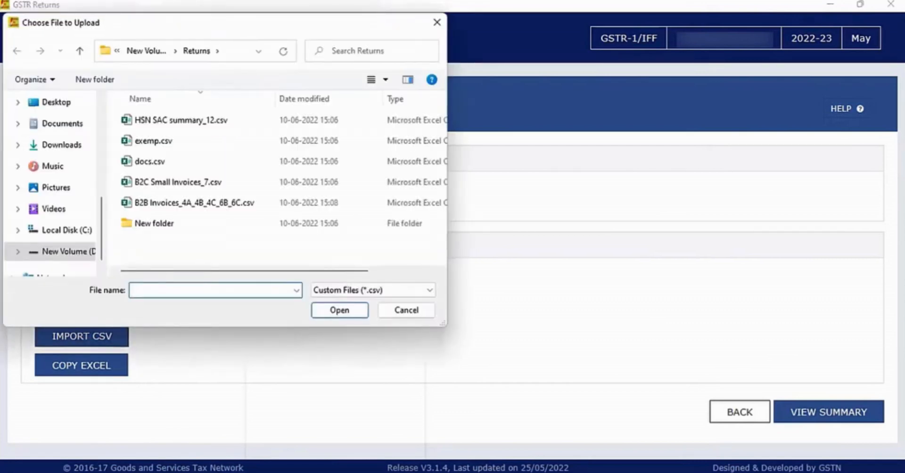
pyautogui.click(213, 205)
pyautogui.click(337, 311)
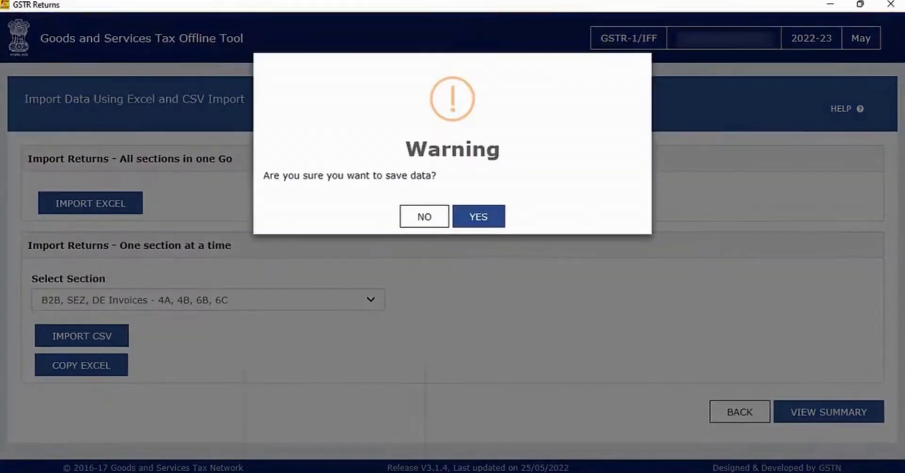
pyautogui.click(478, 218)
pyautogui.click(452, 299)
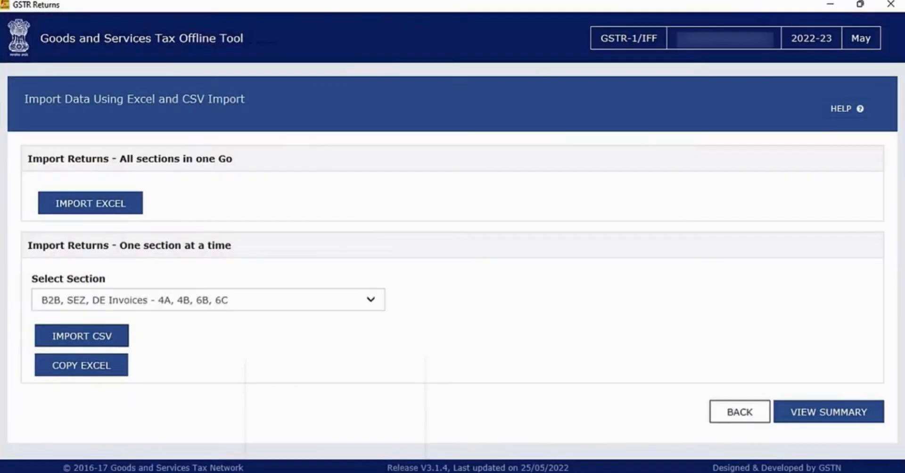
# - Import B2C Small Invoices_7.csv into the B2C(Small) Details - 7 section and save the data
pyautogui.click(372, 298)
pyautogui.click(162, 300)
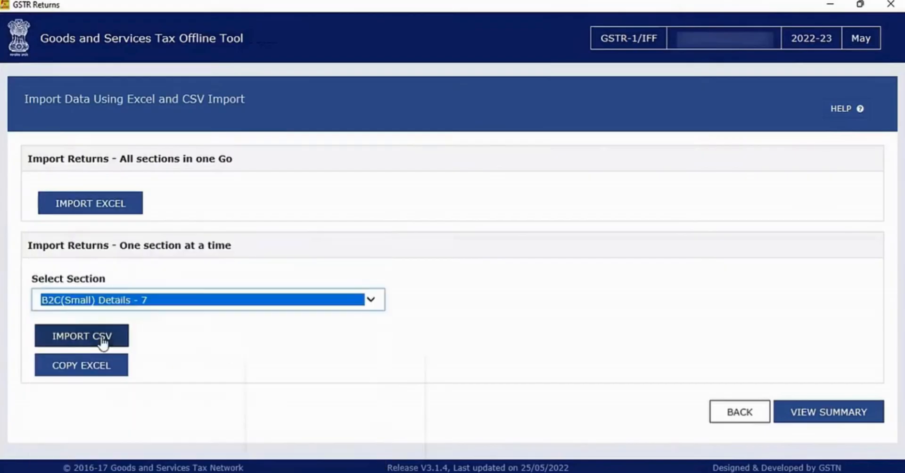
pyautogui.click(103, 341)
pyautogui.click(177, 182)
pyautogui.click(337, 311)
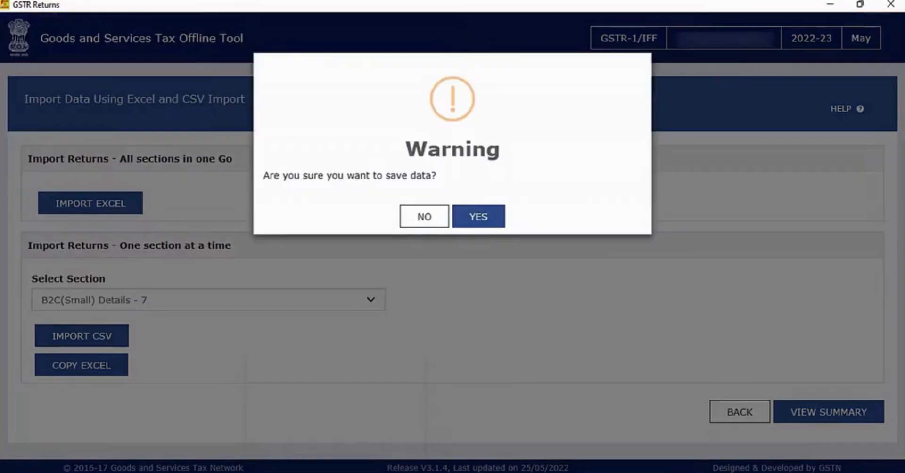
pyautogui.click(477, 216)
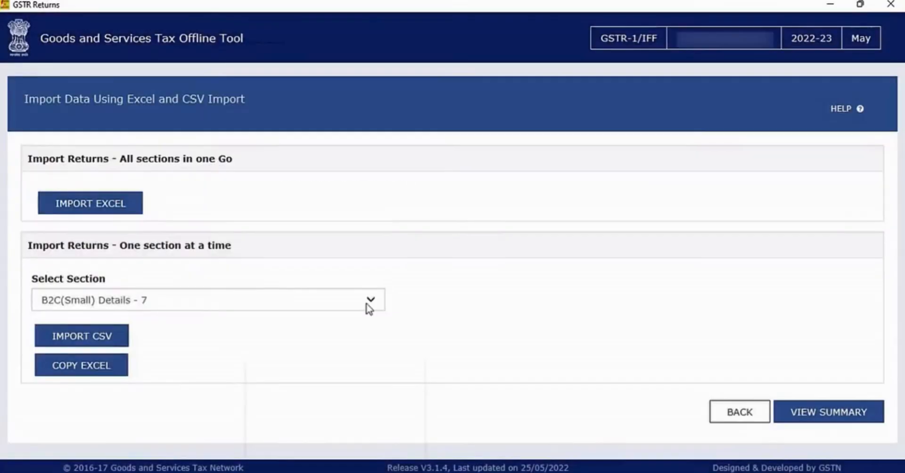
# - Import HSN SAC summary_12.csv into the HSN-wise Summary of Outward Supplies - 12 section and save the data
pyautogui.click(368, 309)
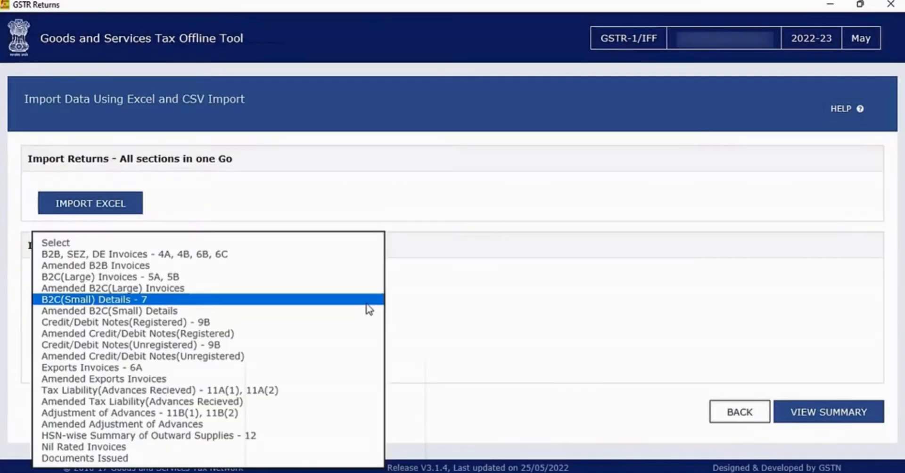
pyautogui.click(264, 435)
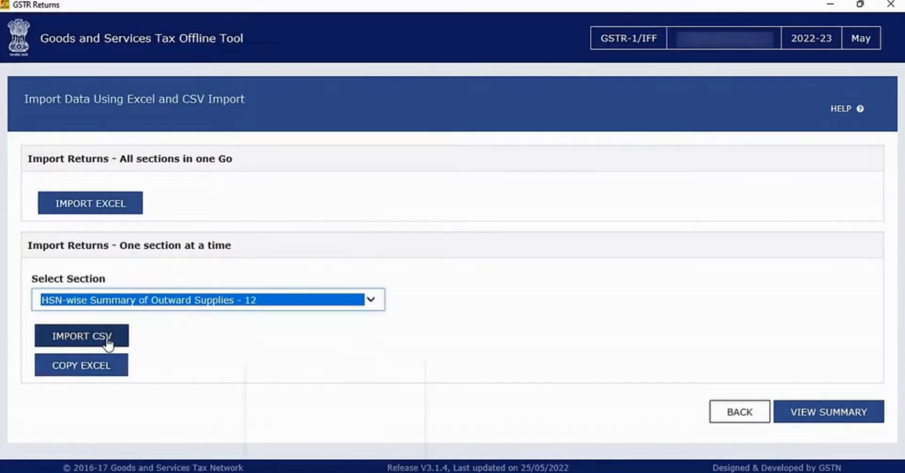
pyautogui.click(108, 343)
pyautogui.click(192, 119)
pyautogui.click(337, 309)
pyautogui.press('Return')
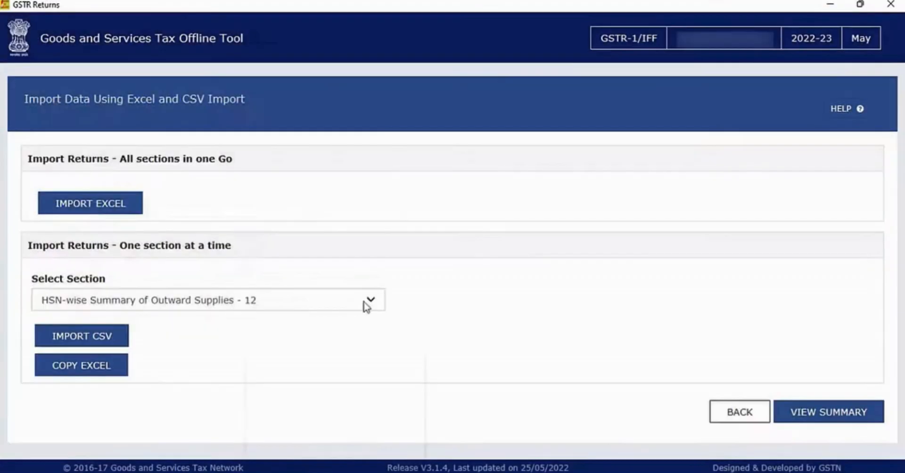
# - Import docs.csv into the Documents Issued section and save the data
pyautogui.click(363, 307)
pyautogui.click(89, 320)
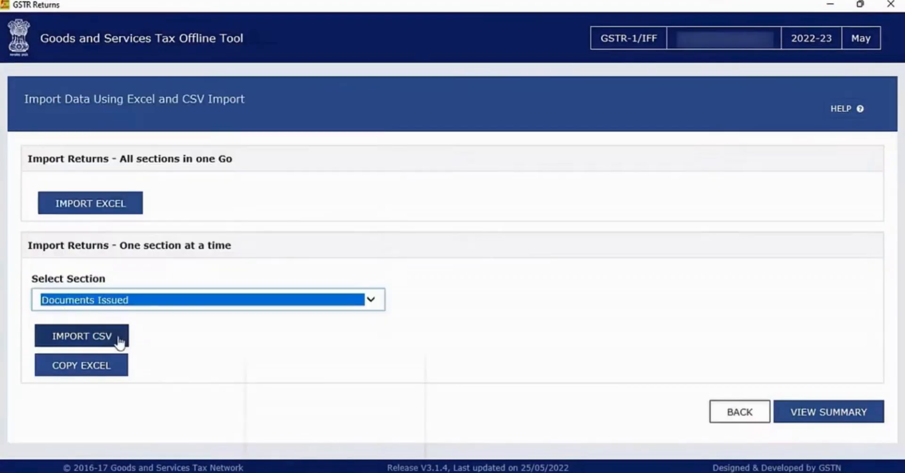
pyautogui.click(108, 340)
pyautogui.click(153, 163)
pyautogui.click(338, 310)
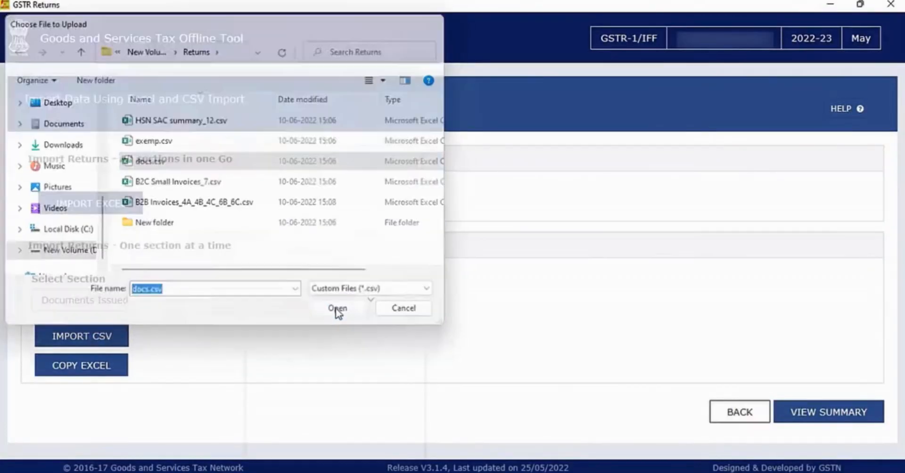
pyautogui.click(478, 218)
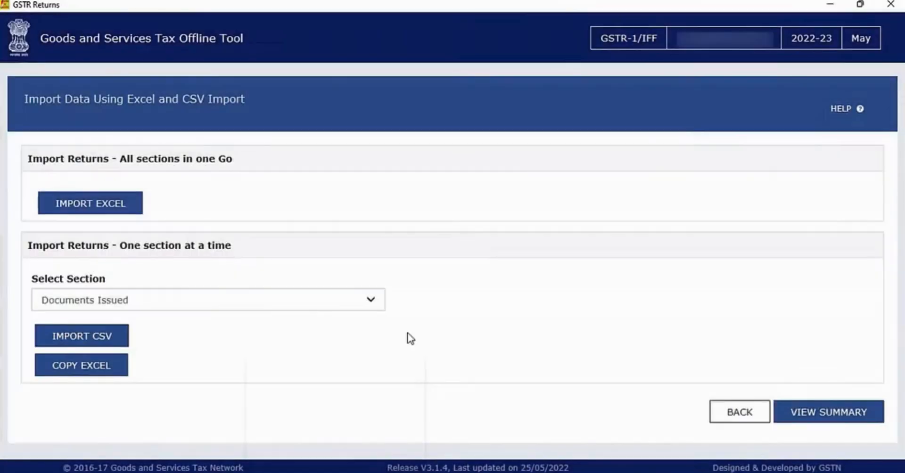
# - Generate the return file from the summary of the CSV imports and save the JSON in the Returns folder
pyautogui.click(802, 419)
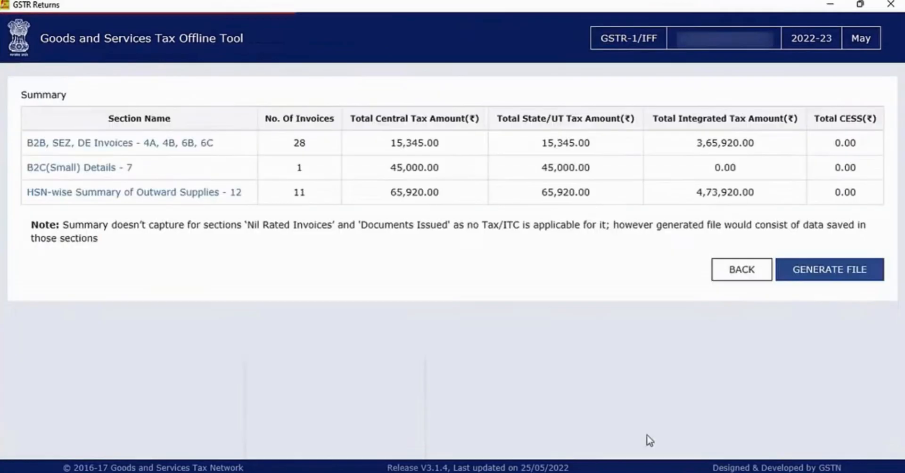
pyautogui.click(832, 282)
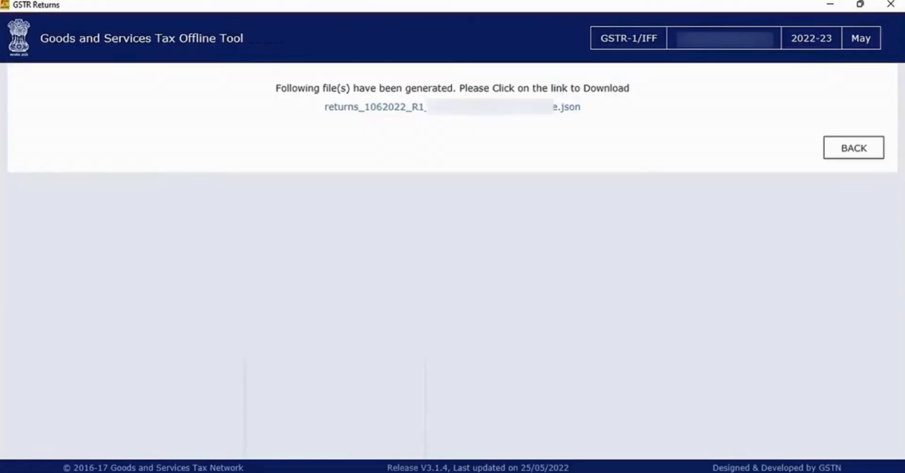
pyautogui.click(499, 109)
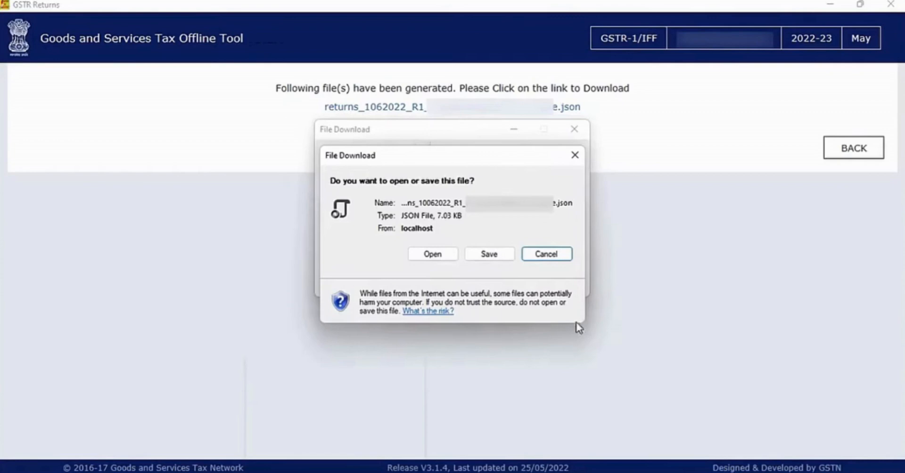
pyautogui.click(489, 254)
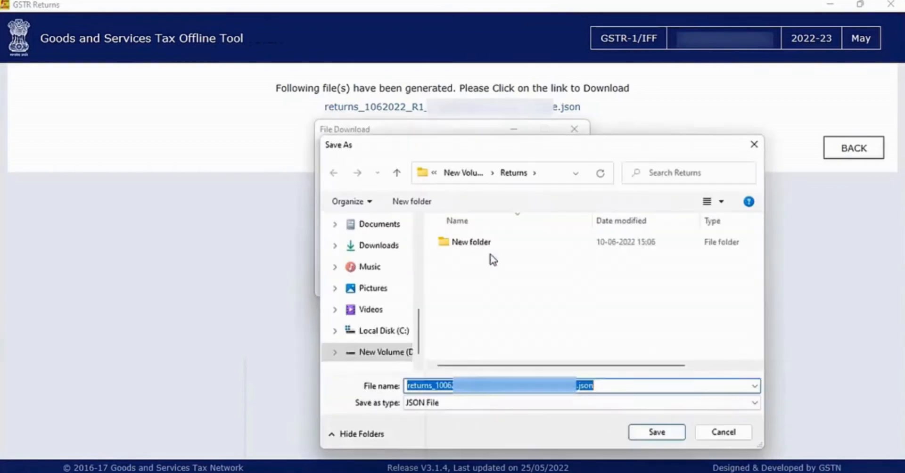
pyautogui.click(667, 438)
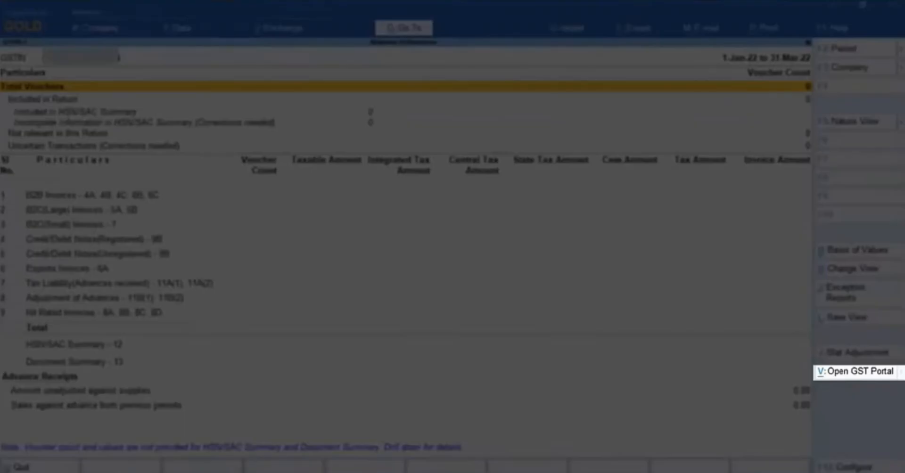
# - Open the GST portal from TallyPrime and log in with the username, password and captcha characters
pyautogui.hotkey('alt', 'v')
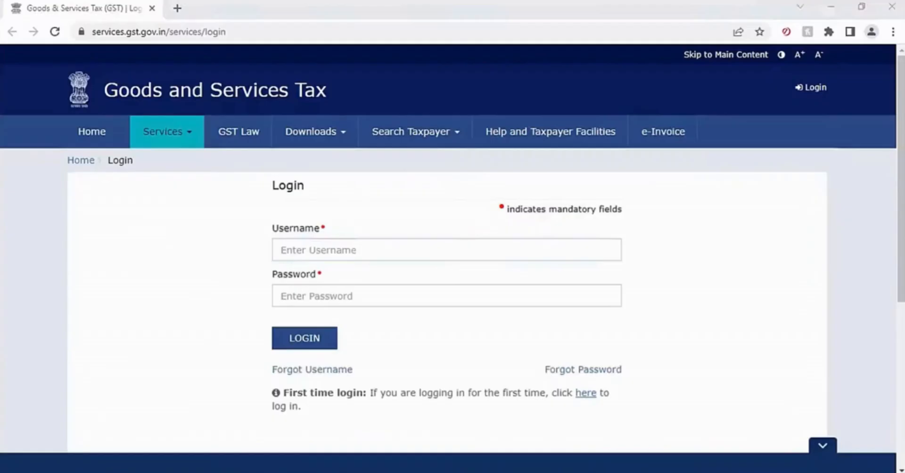
pyautogui.click(447, 250)
pyautogui.write('H')
pyautogui.press('Tab')
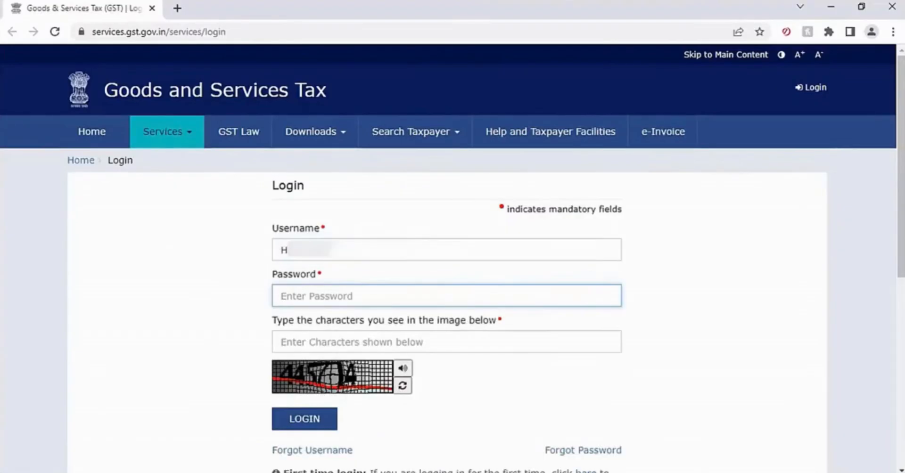
pyautogui.write('••••••••••')
pyautogui.press('Tab')
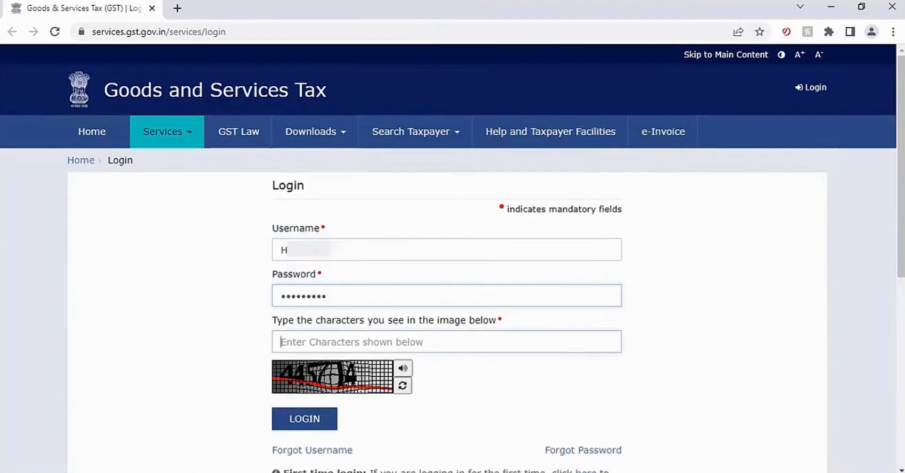
pyautogui.write('445714')
pyautogui.press('Return')
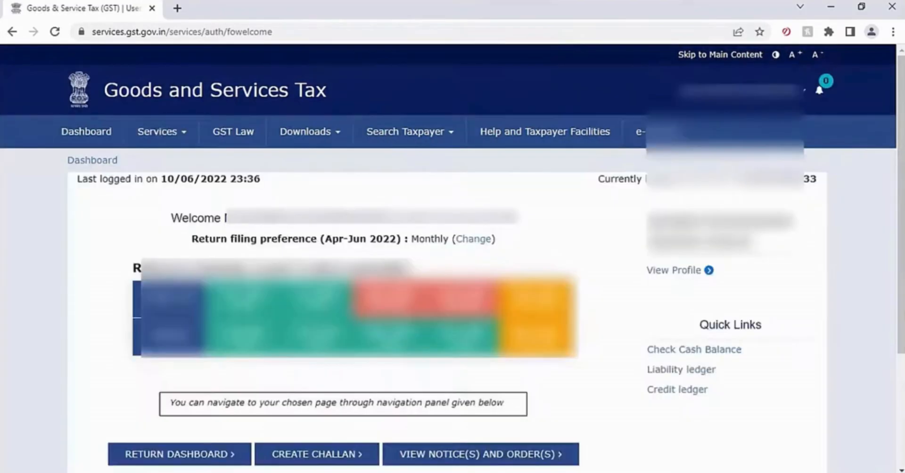
# - Open the Returns Dashboard and search for the May returns in Quarter 1 (Apr - Jun) of 2022-23
pyautogui.moveTo(186, 132)
pyautogui.moveTo(139, 166)
pyautogui.moveTo(222, 175)
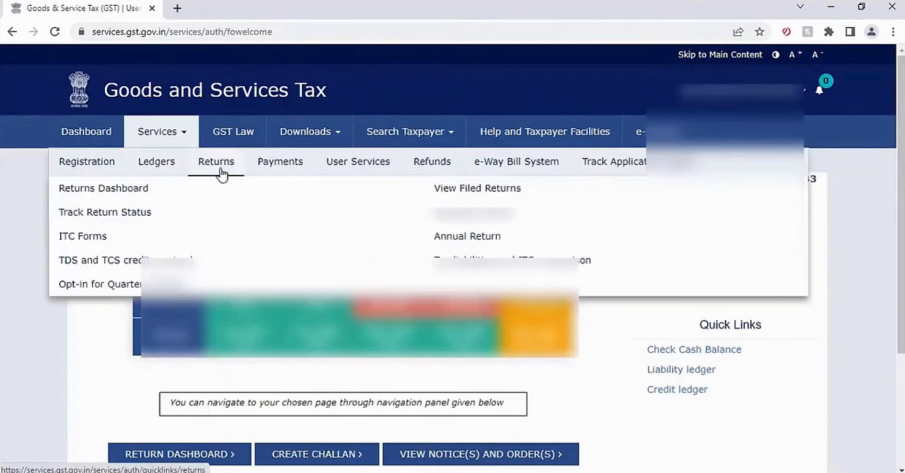
pyautogui.click(168, 193)
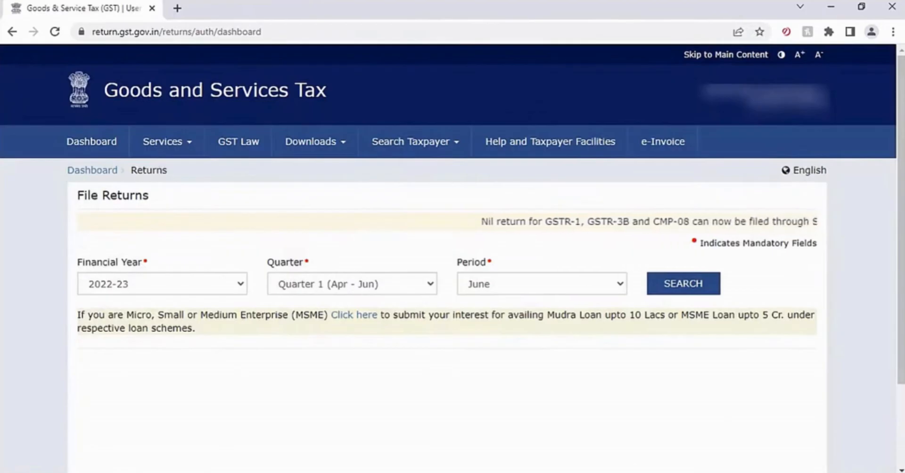
pyautogui.click(606, 289)
pyautogui.click(597, 312)
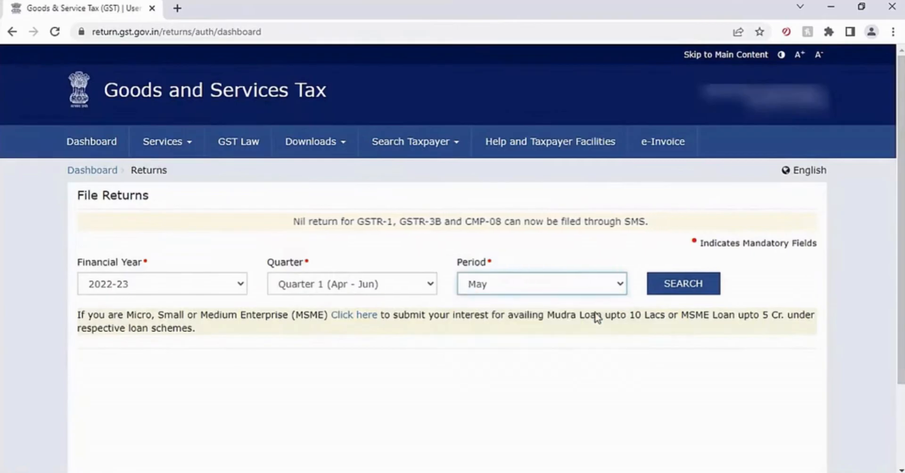
pyautogui.click(684, 284)
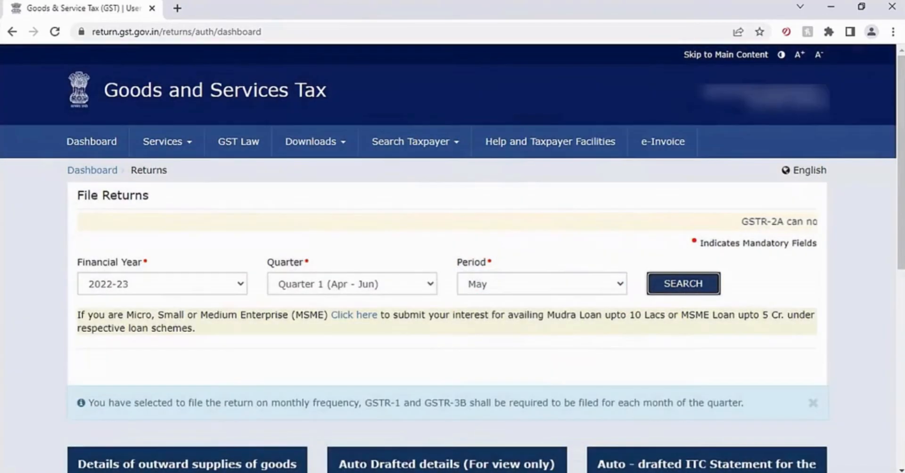
# - Choose offline preparation for GSTR-1 and upload the generated returns JSON file from the Returns folder
pyautogui.scroll(-4, 260, 442)
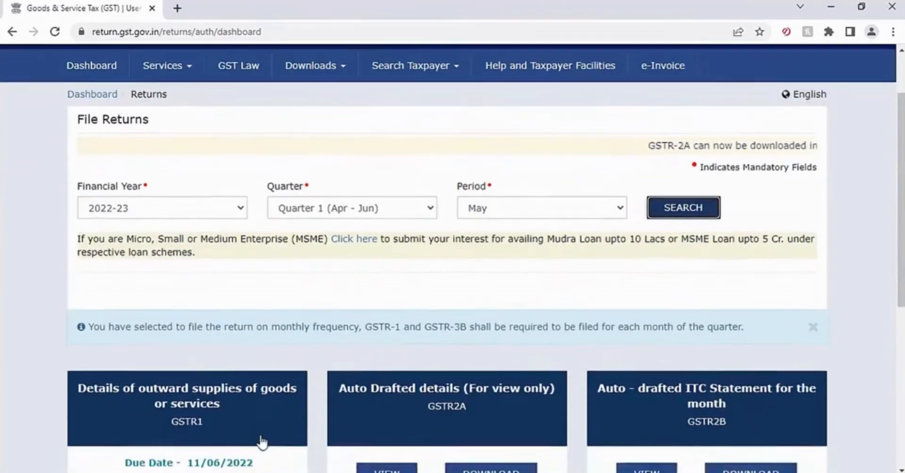
pyautogui.scroll(-1, 262, 443)
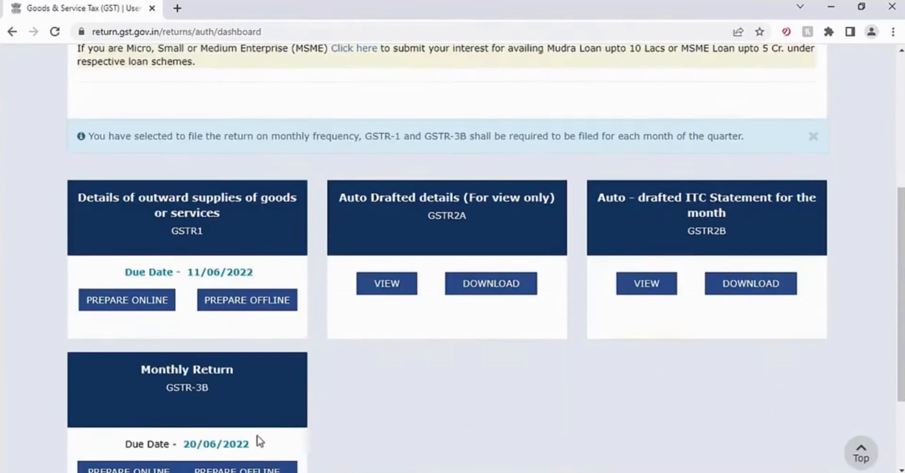
pyautogui.click(286, 307)
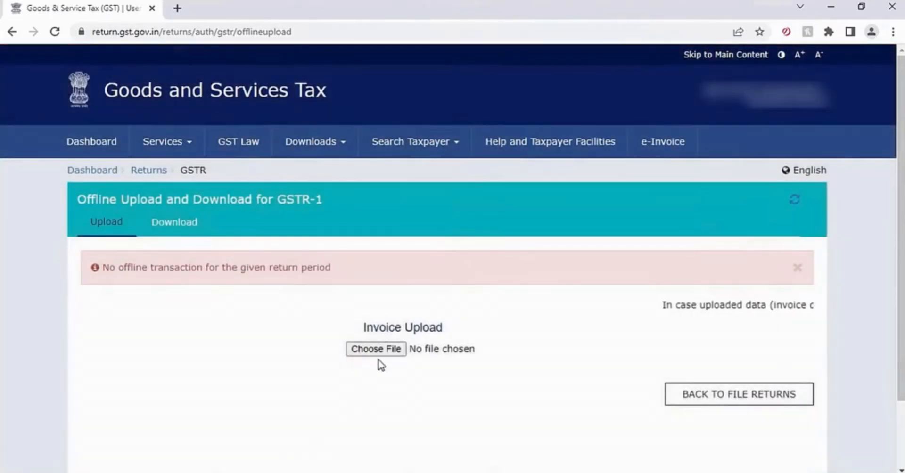
pyautogui.click(381, 351)
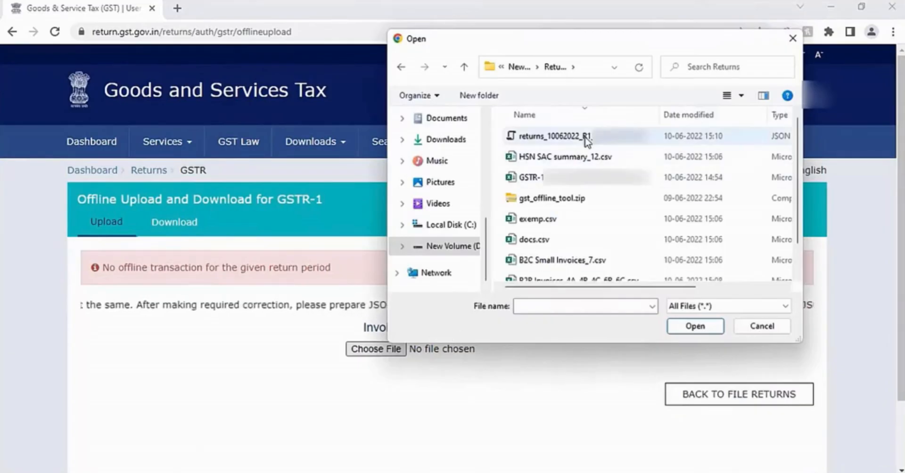
pyautogui.click(586, 140)
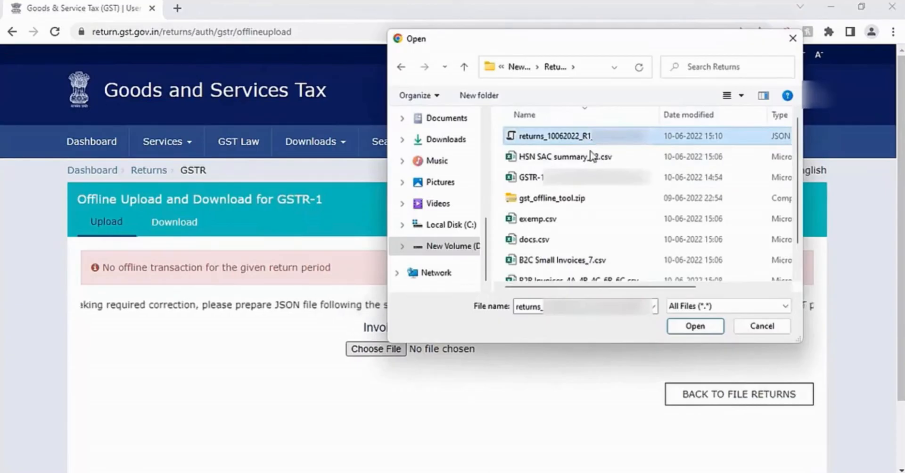
pyautogui.click(693, 328)
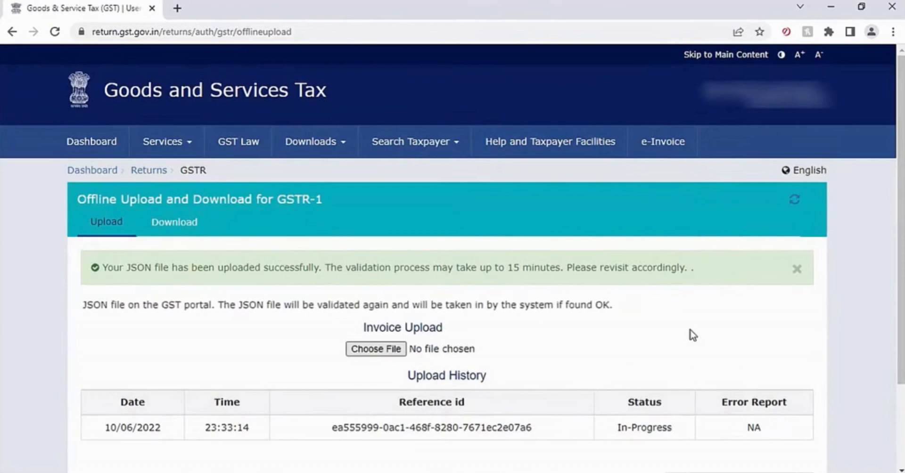
# - Review the consolidated GSTR-1 summary for each supply section
pyautogui.scroll(-3, 692, 335)
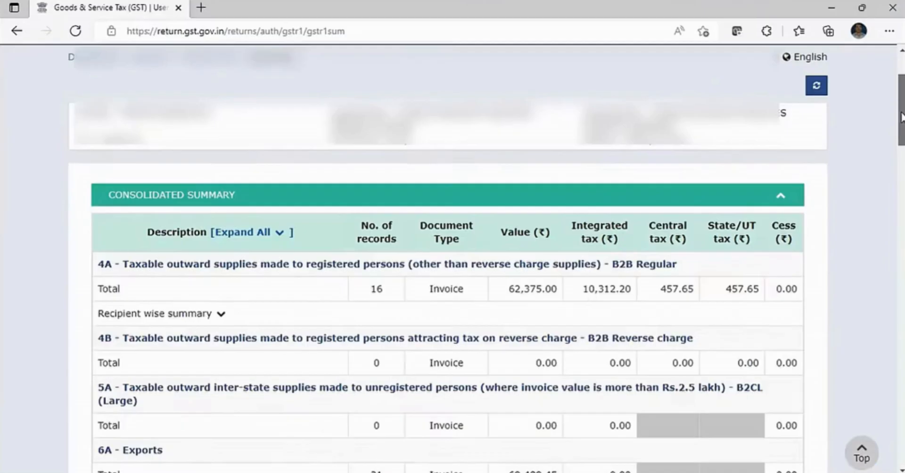
pyautogui.moveTo(900, 125); pyautogui.dragTo(901, 453)
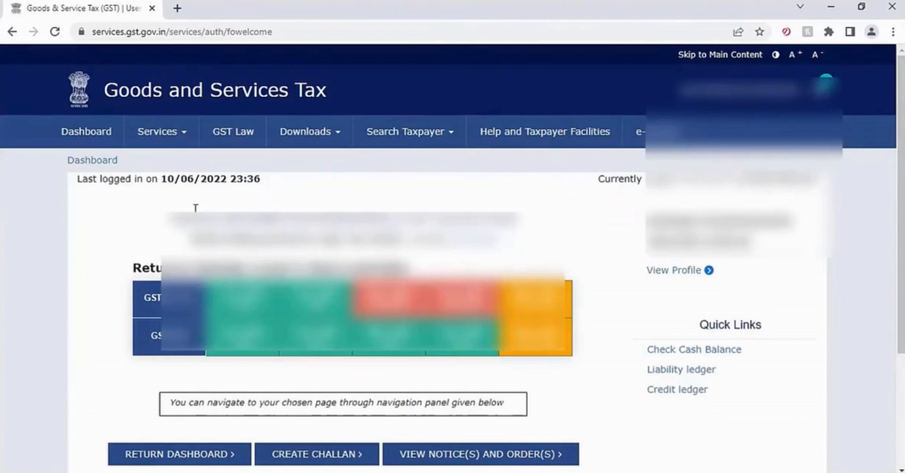
# - Search the Returns Dashboard again for the May 2022-23 period and open GSTR-1 for online preparation
pyautogui.click(186, 133)
pyautogui.moveTo(216, 174)
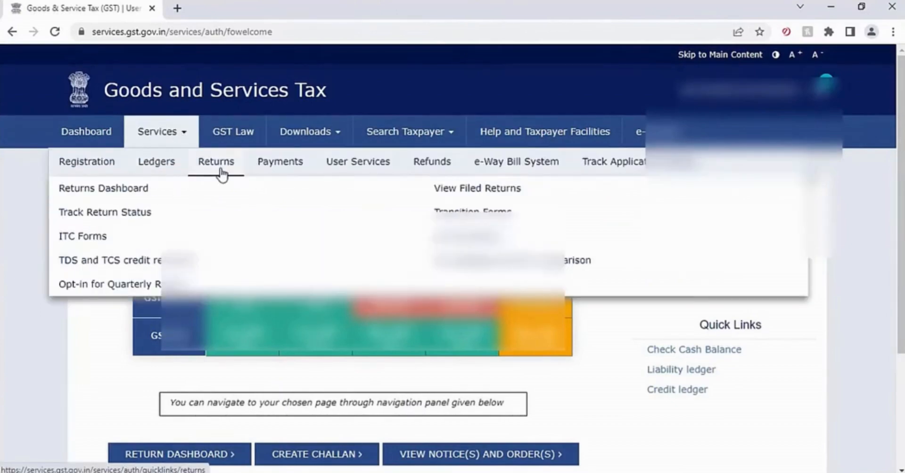
pyautogui.click(135, 189)
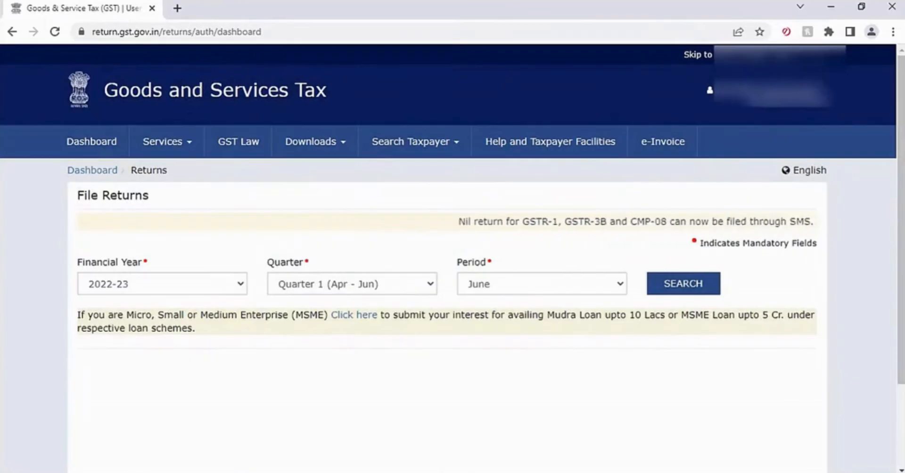
pyautogui.click(608, 284)
pyautogui.click(518, 332)
pyautogui.click(683, 284)
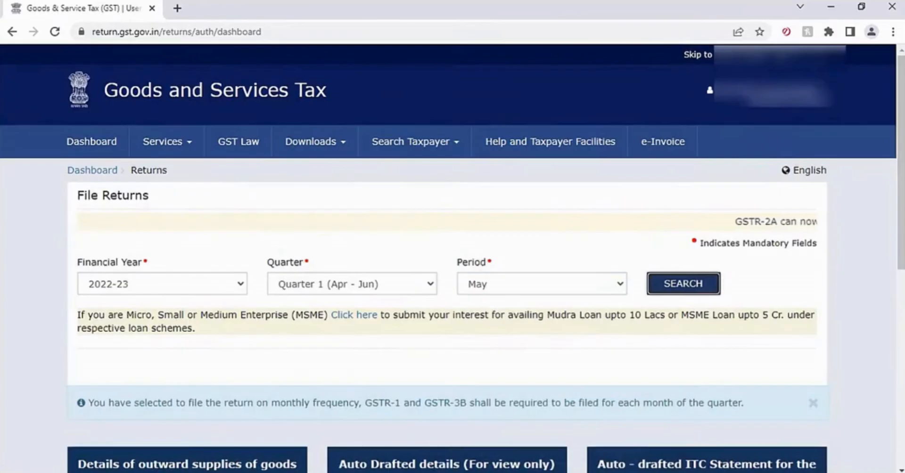
pyautogui.scroll(-2, 262, 446)
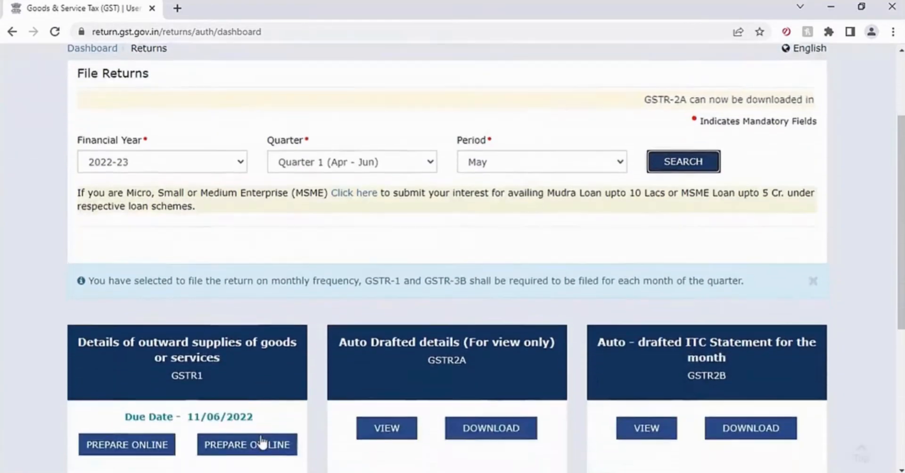
pyautogui.scroll(-3, 262, 443)
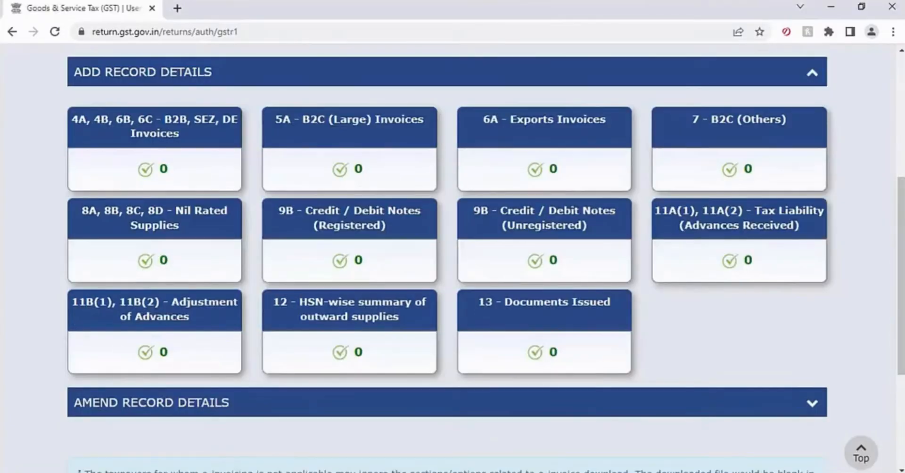
# - View the 8A, 8B, 8C, 8D - Nil Rated Supplies section, return to the record details and open 13 - Documents Issued
pyautogui.click(168, 235)
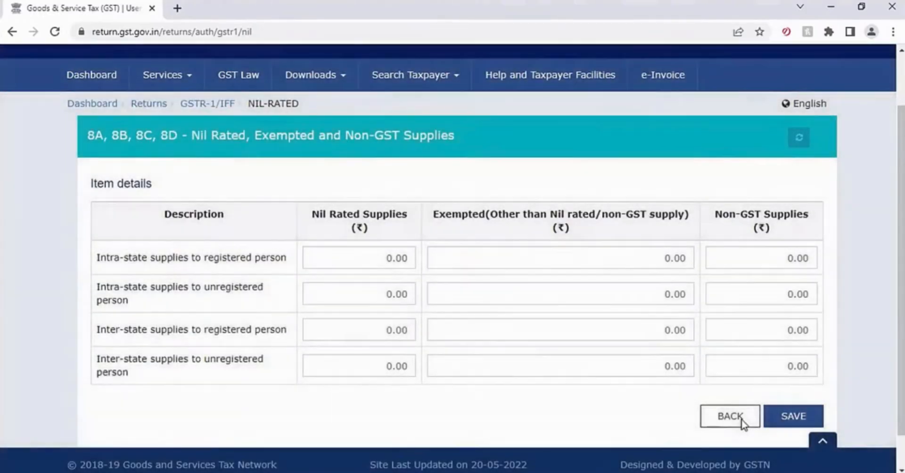
pyautogui.click(730, 417)
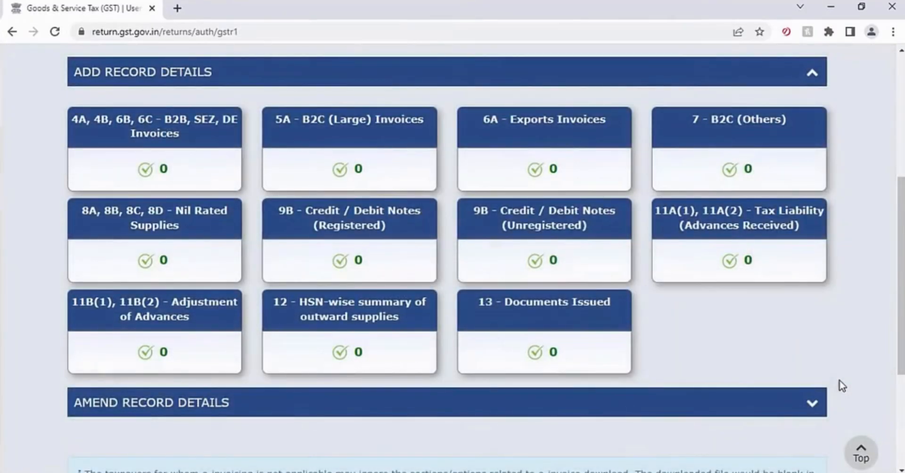
pyautogui.click(568, 313)
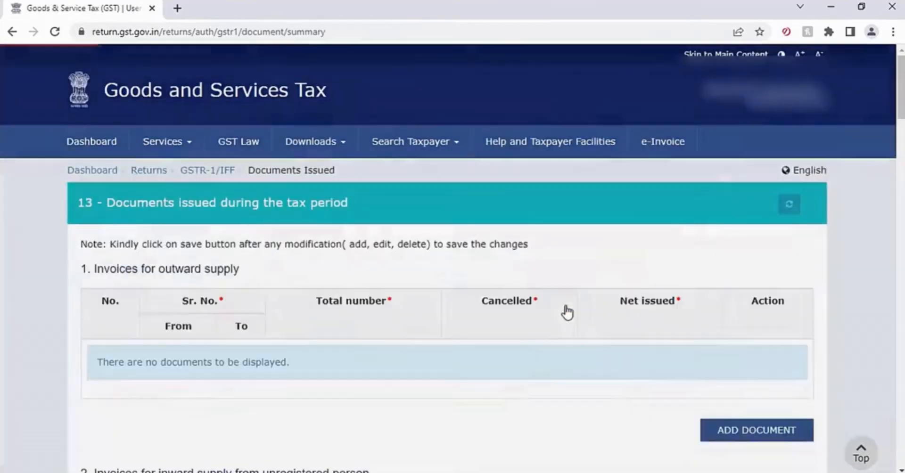